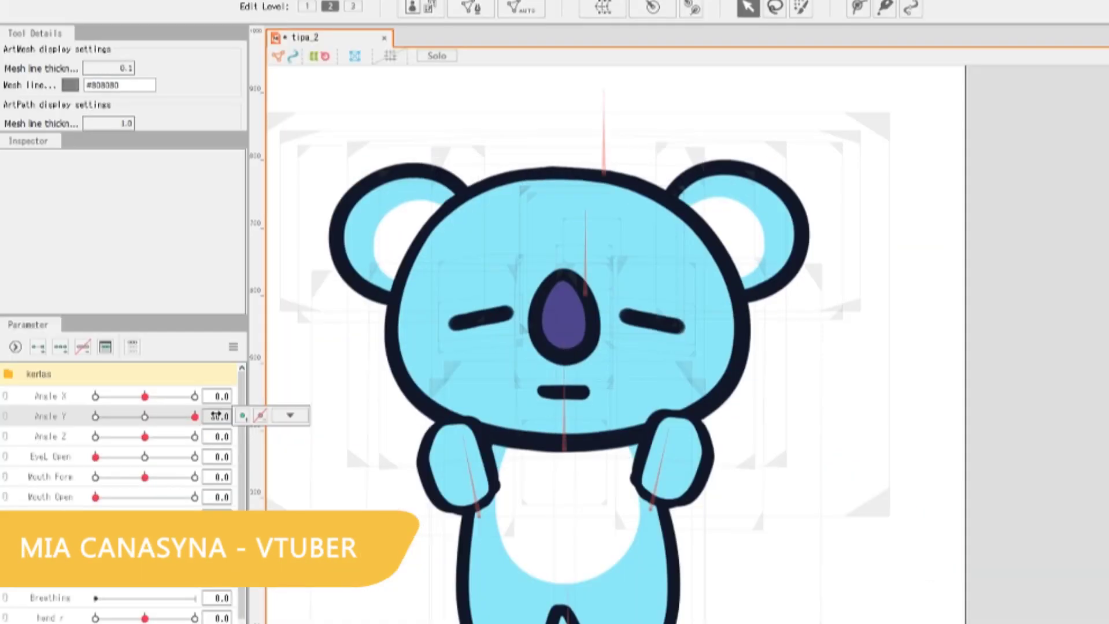
Preview the koala model's Angle Z motion and centre Eyeball X and Y at 0.0 on the Enma_fr model.
{"action": "left_click_drag", "start_coordinate": [144, 437], "coordinate": [92, 469]}
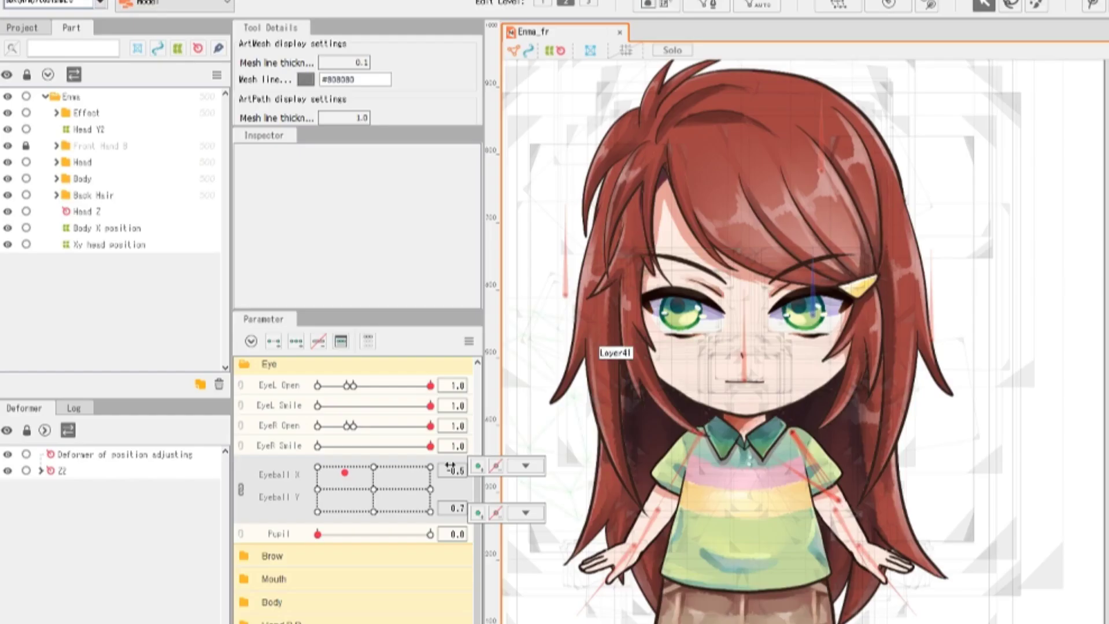
{"action": "mouse_move", "coordinate": [374, 490]}
{"action": "left_mouse_down"}
{"action": "mouse_move", "coordinate": [405, 480]}
{"action": "mouse_move", "coordinate": [373, 490]}
{"action": "left_mouse_up"}
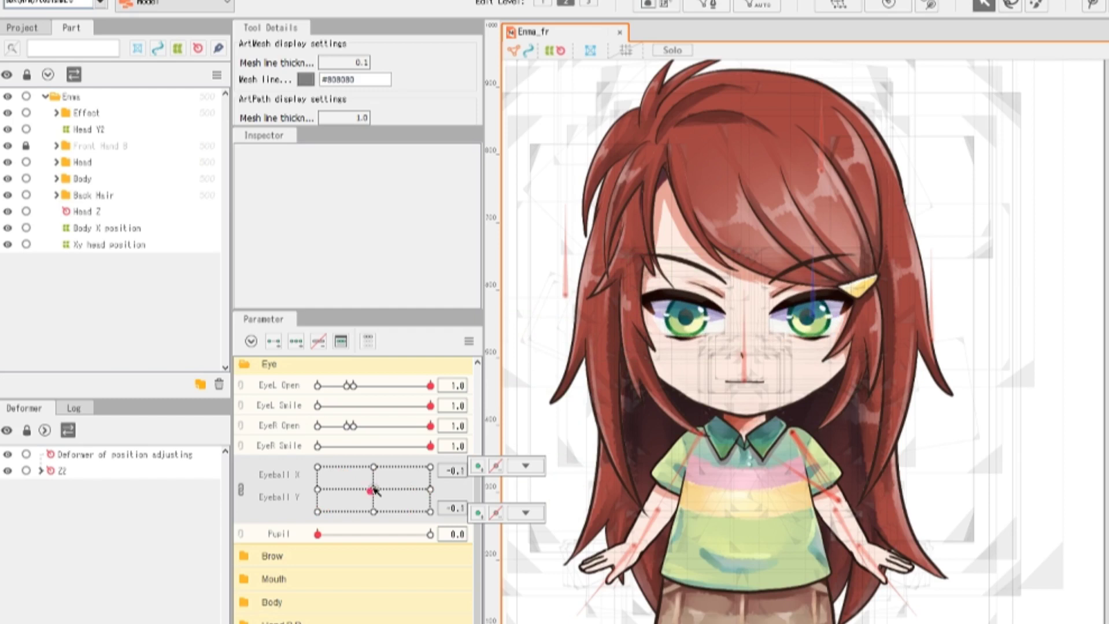
Expand the Mouth parameters, set Mouth Form to -1.0 and Mouth Open to 1.0, and expand the Body group.
{"action": "left_click", "coordinate": [245, 586]}
{"action": "left_click_drag", "start_coordinate": [370, 604], "coordinate": [459, 592]}
{"action": "left_click_drag", "start_coordinate": [318, 621], "coordinate": [263, 602]}
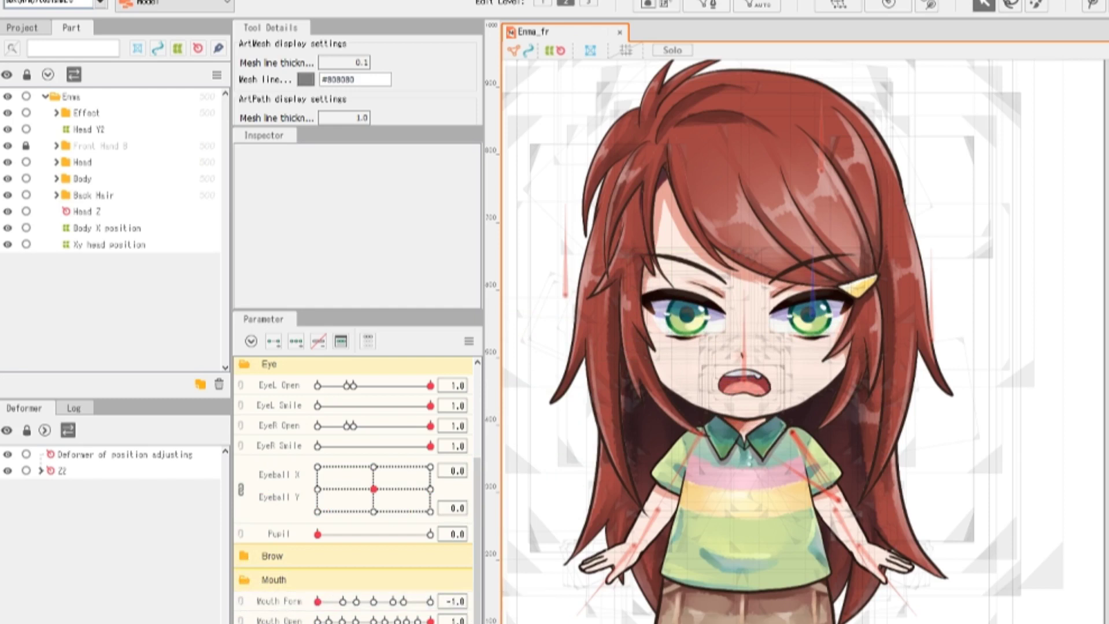
{"action": "scroll", "coordinate": [356, 492], "scroll_direction": "down", "scroll_amount": 3}
{"action": "left_click", "coordinate": [244, 604]}
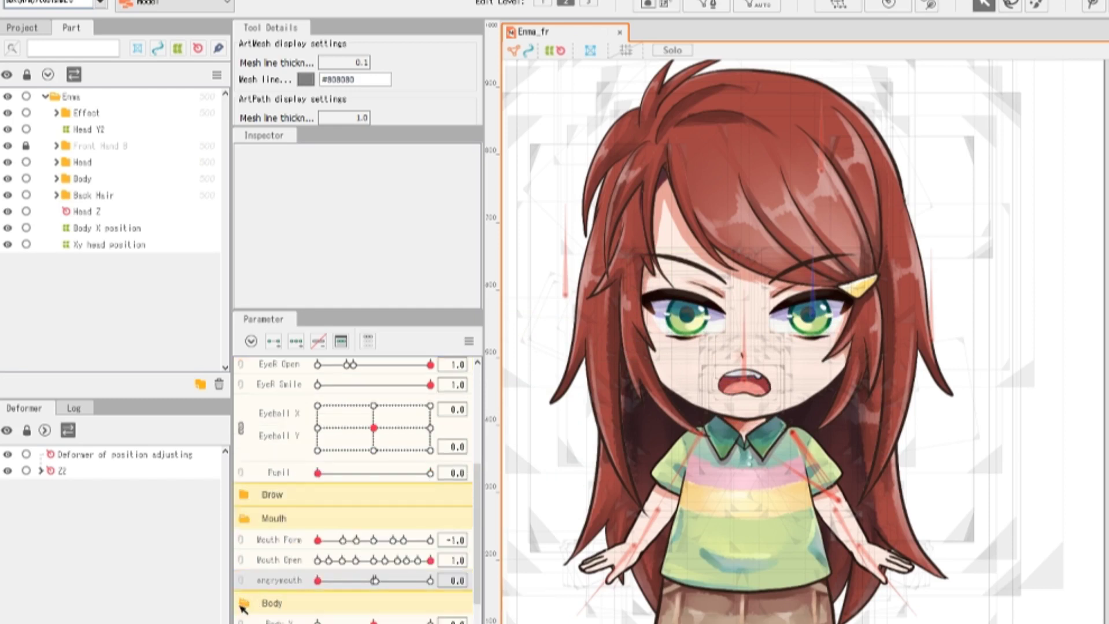
{"action": "scroll", "coordinate": [356, 549], "scroll_direction": "down", "scroll_amount": 3}
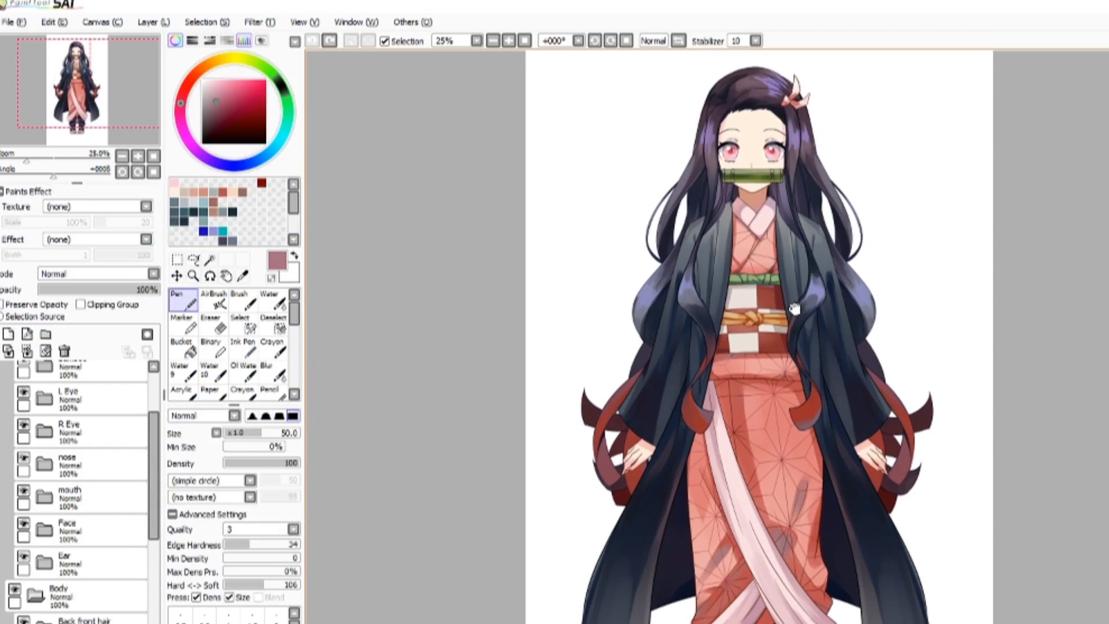
In PaintTool SAI, start saving the canvas as a Photoshop PSD in the nested Nezuko folder.
{"action": "left_click_drag", "start_coordinate": [794, 310], "coordinate": [782, 309]}
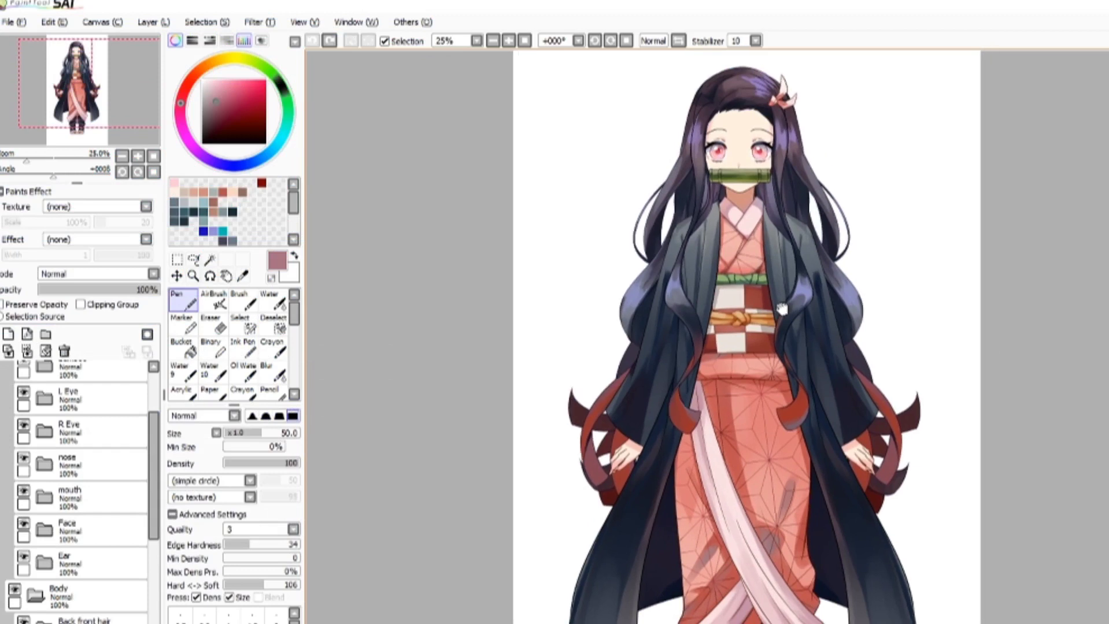
{"action": "left_click", "coordinate": [15, 22]}
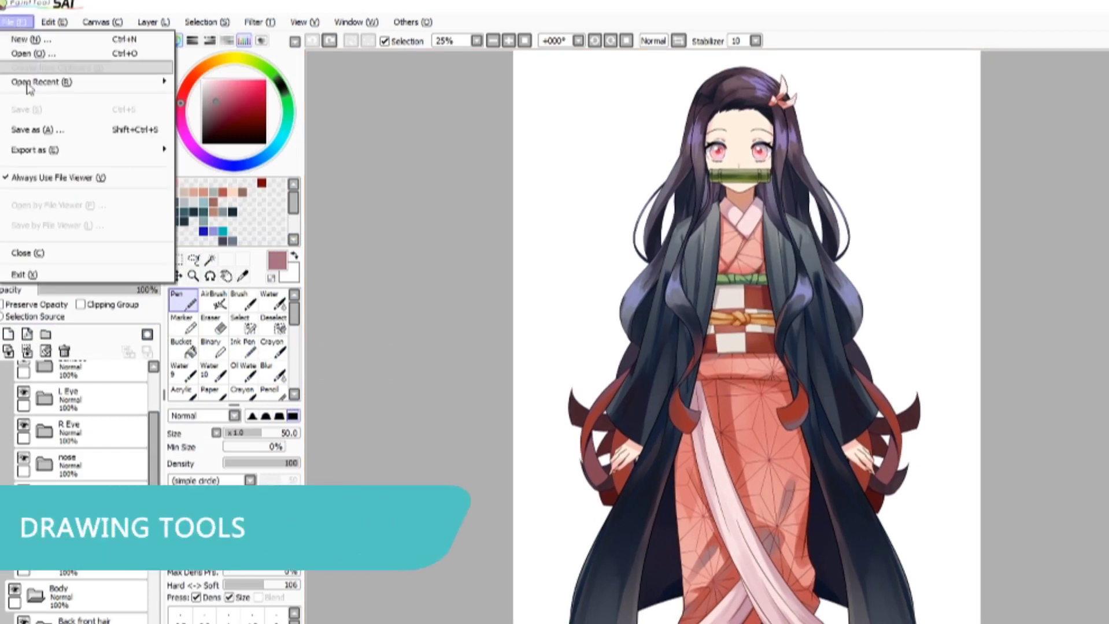
{"action": "left_click", "coordinate": [44, 128]}
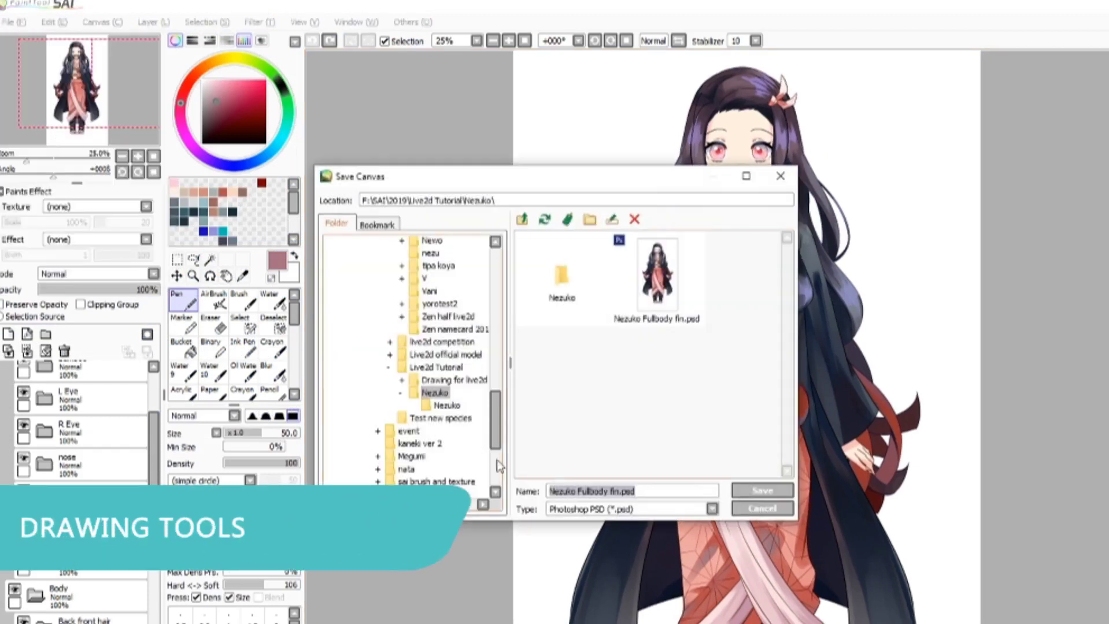
{"action": "double_click", "coordinate": [563, 292]}
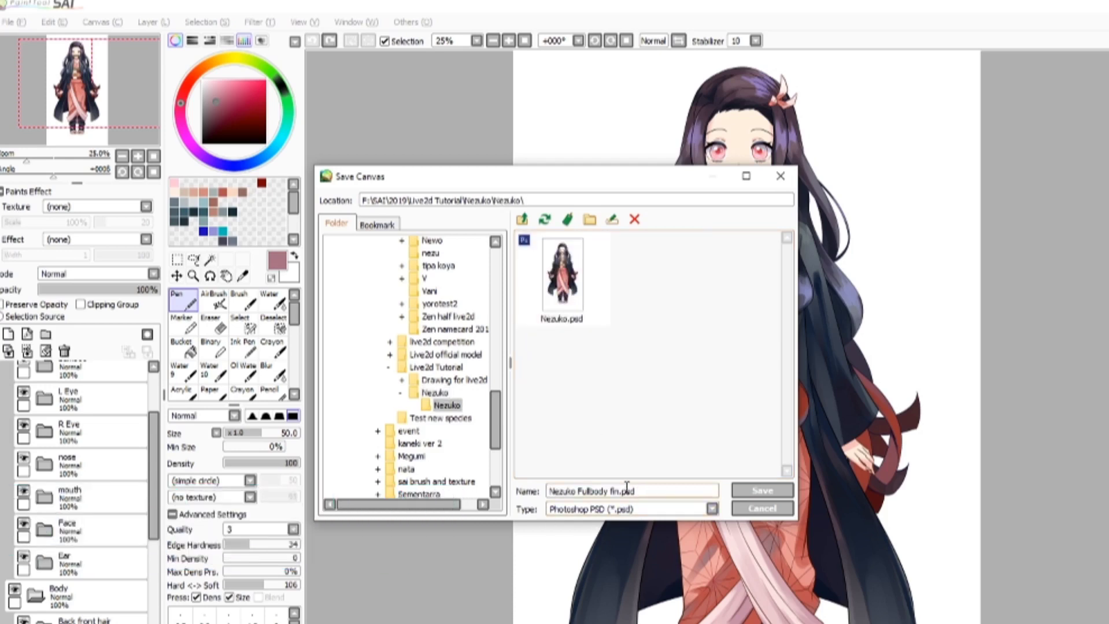
{"action": "left_click", "coordinate": [630, 510]}
{"action": "left_click", "coordinate": [596, 538]}
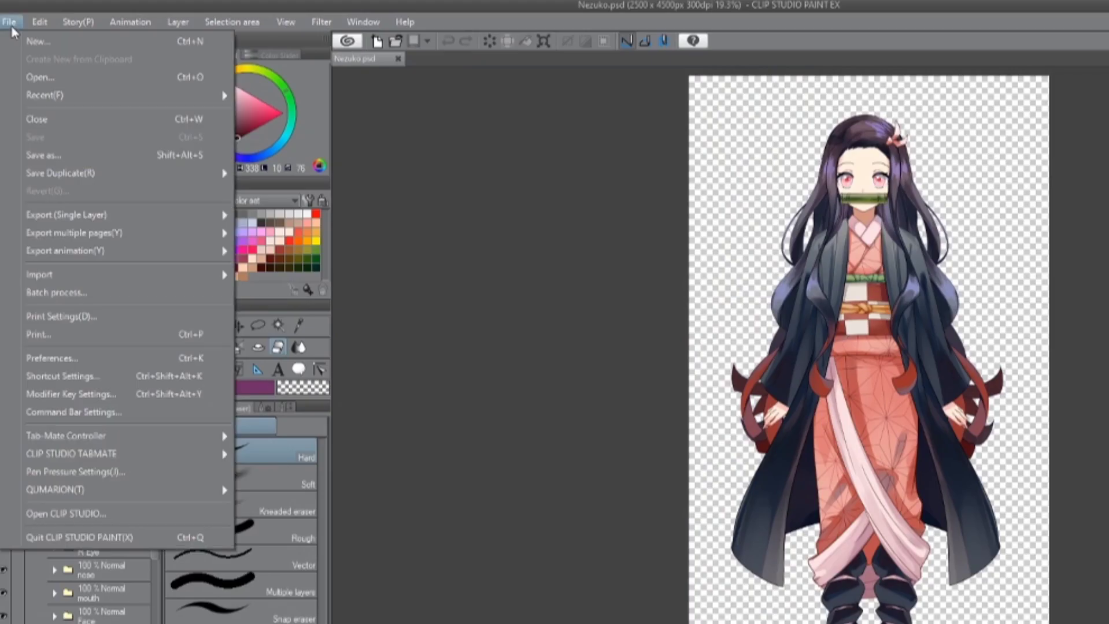
In CLIP STUDIO PAINT, start saving the Nezuko file under a Photoshop document file type.
{"action": "left_click", "coordinate": [40, 155]}
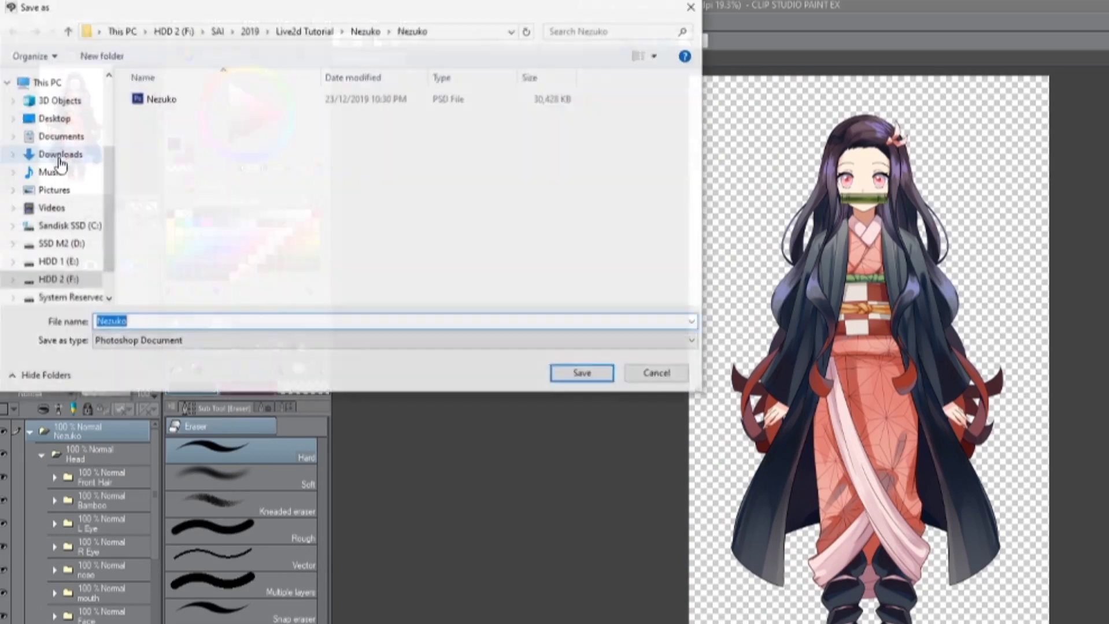
{"action": "left_click", "coordinate": [163, 347]}
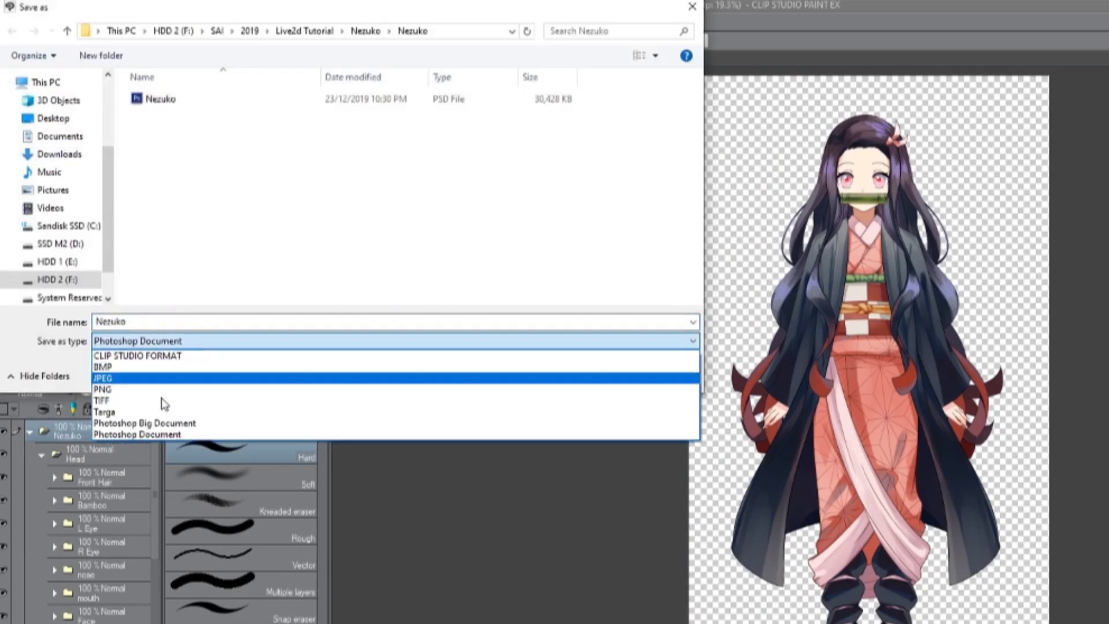
{"action": "left_click", "coordinate": [183, 428]}
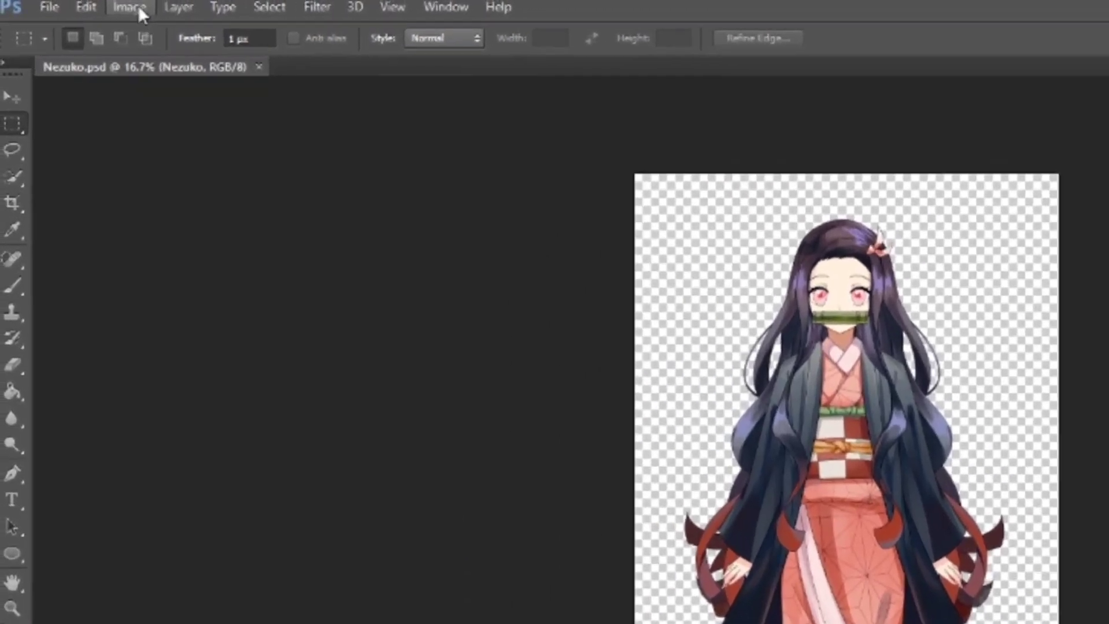
In Photoshop, set the Nezuko.psd colour mode to 8 Bits/Channel.
{"action": "left_click", "coordinate": [90, 4]}
{"action": "mouse_move", "coordinate": [168, 38]}
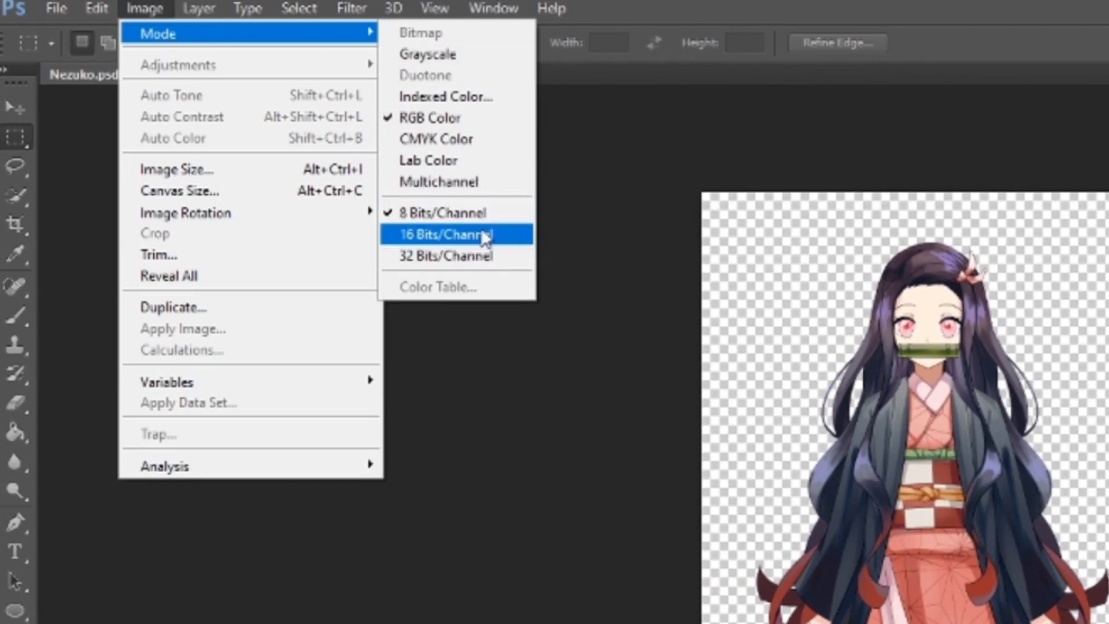
{"action": "left_click", "coordinate": [448, 212]}
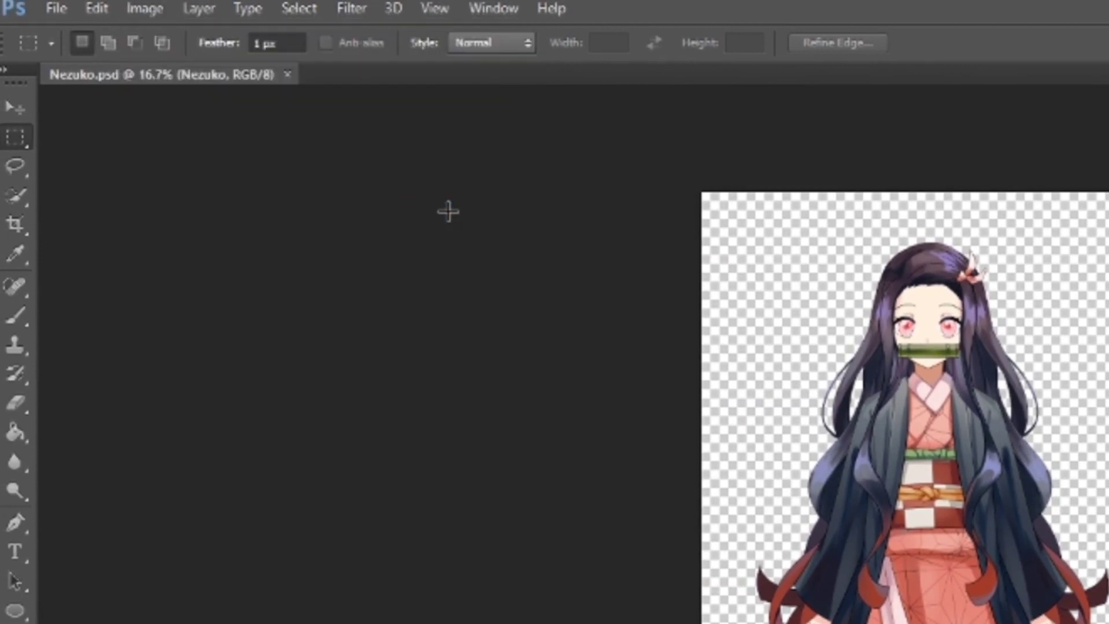
{"action": "left_click_drag", "start_coordinate": [794, 256], "coordinate": [1066, 549]}
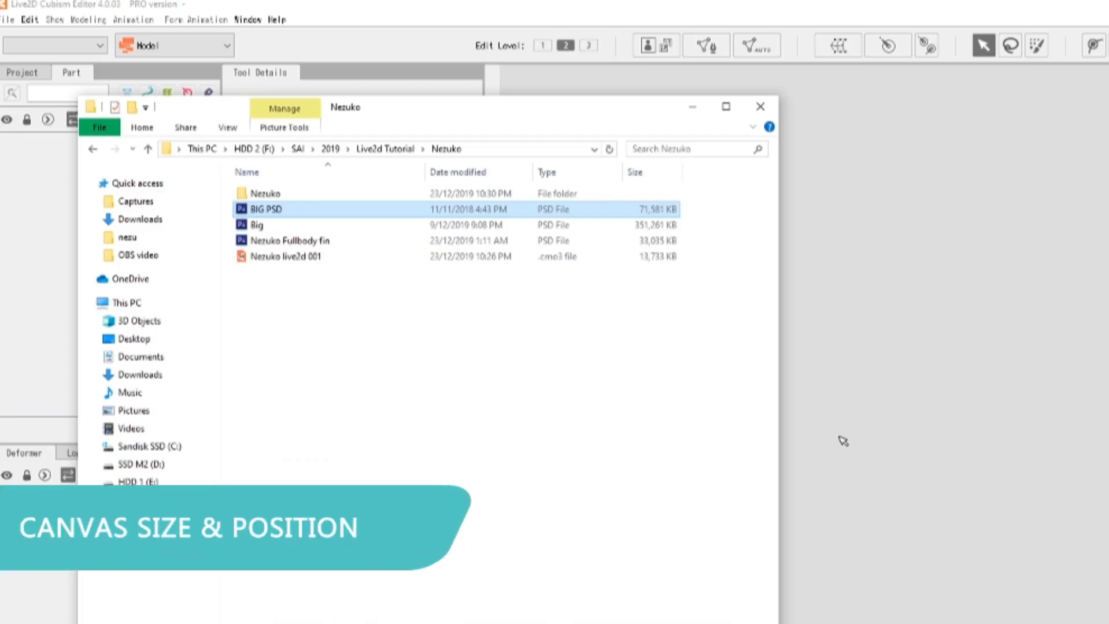
Import BIG PSD from the Nezuko folder into Live2D Cubism Editor with the 1/8 preview model image resolution.
{"action": "left_click_drag", "start_coordinate": [272, 209], "coordinate": [928, 287]}
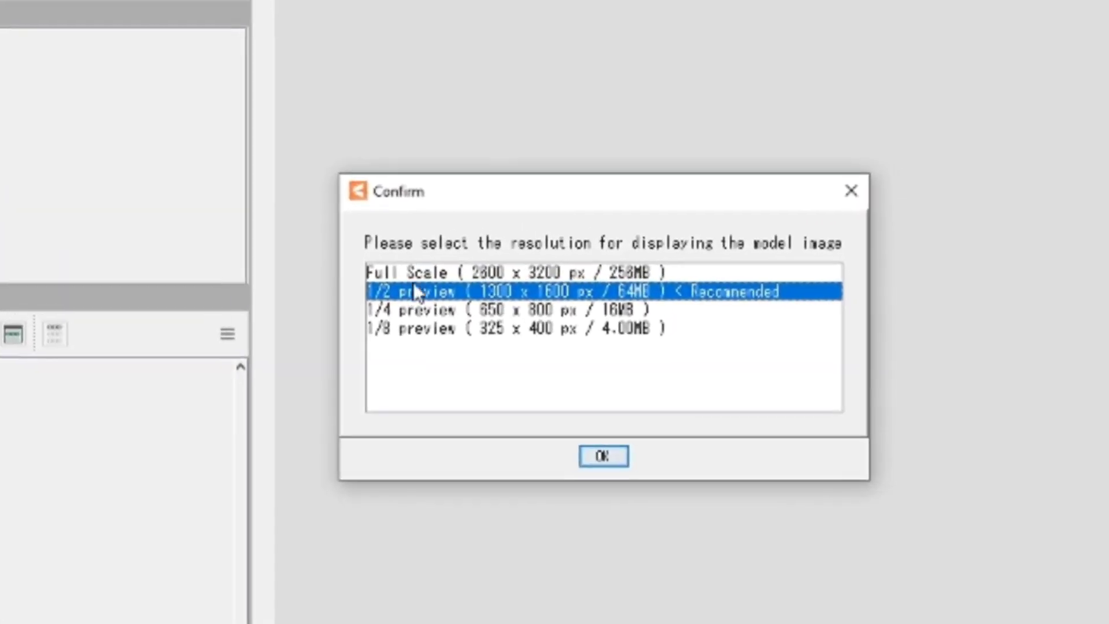
{"action": "left_click", "coordinate": [414, 273]}
{"action": "left_click", "coordinate": [414, 292]}
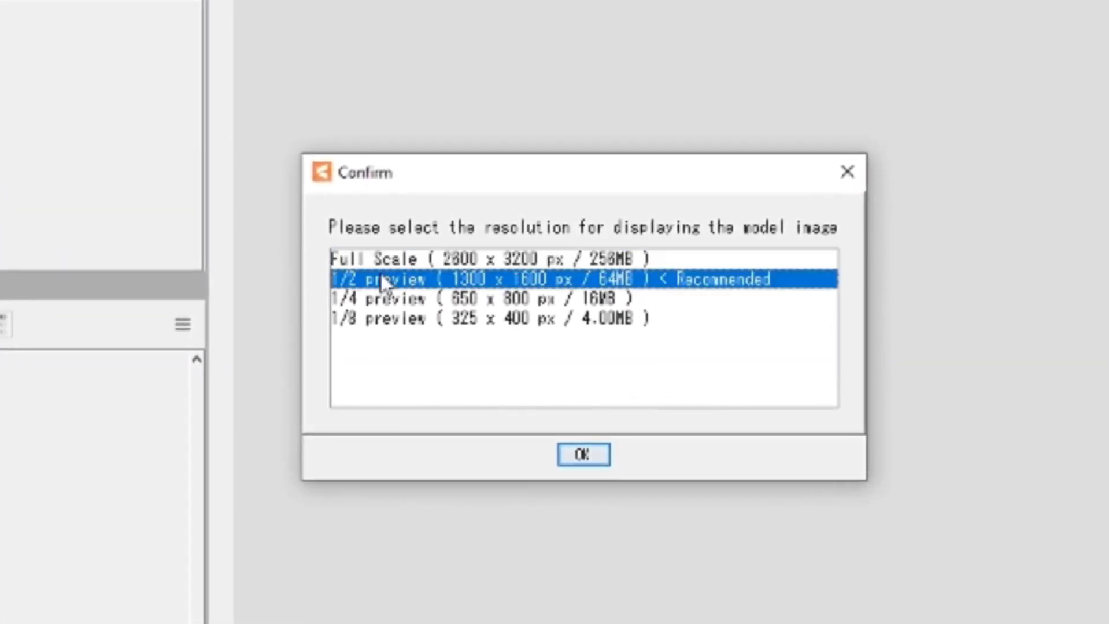
{"action": "left_click", "coordinate": [381, 299]}
{"action": "left_click", "coordinate": [382, 321]}
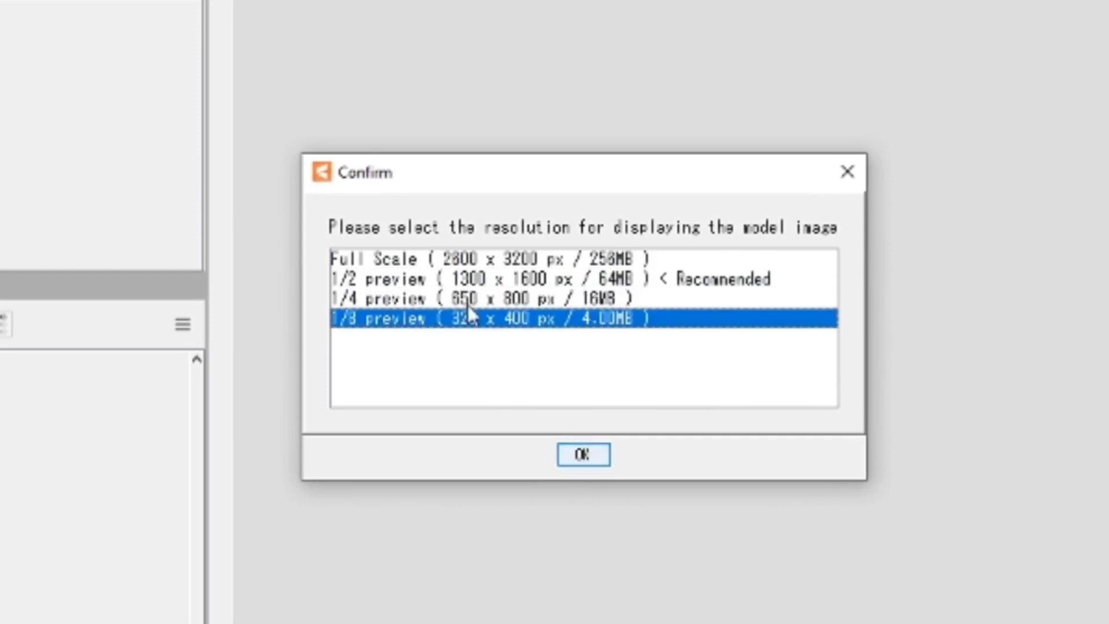
{"action": "left_click", "coordinate": [396, 299]}
{"action": "left_click", "coordinate": [396, 318]}
{"action": "left_click", "coordinate": [583, 455]}
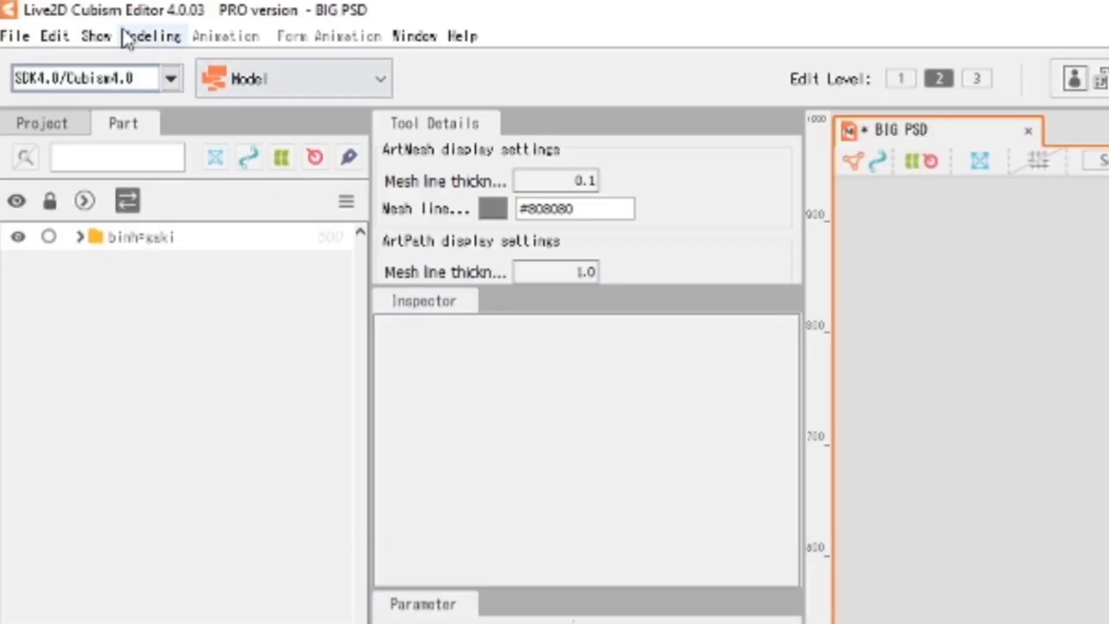
Locate the Display Quality option for the model image.
{"action": "left_click", "coordinate": [97, 36]}
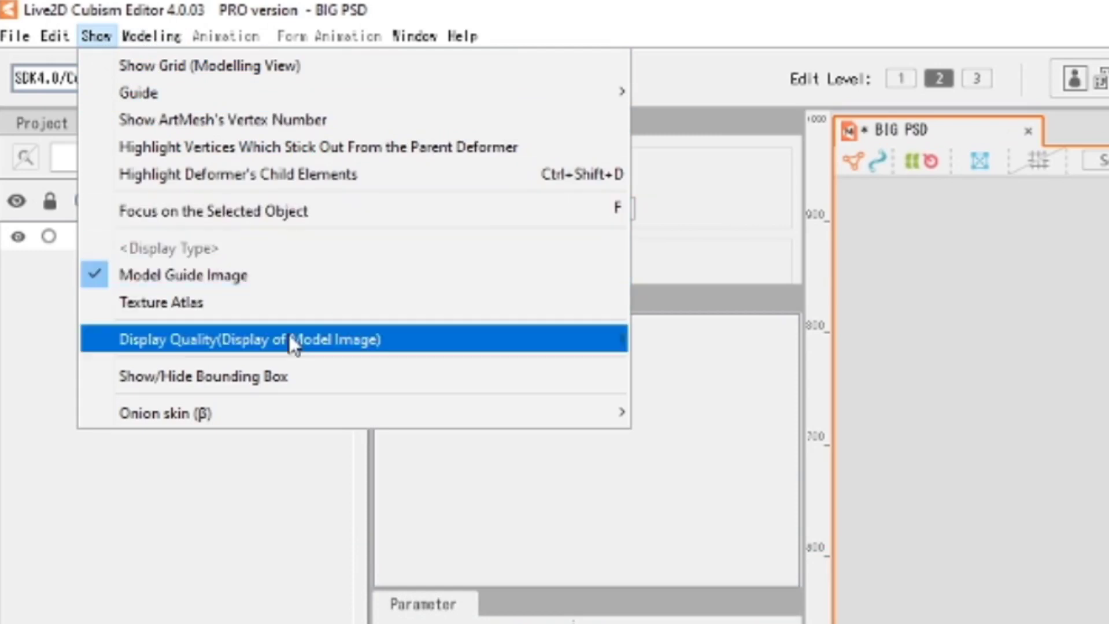
{"action": "mouse_move", "coordinate": [289, 340]}
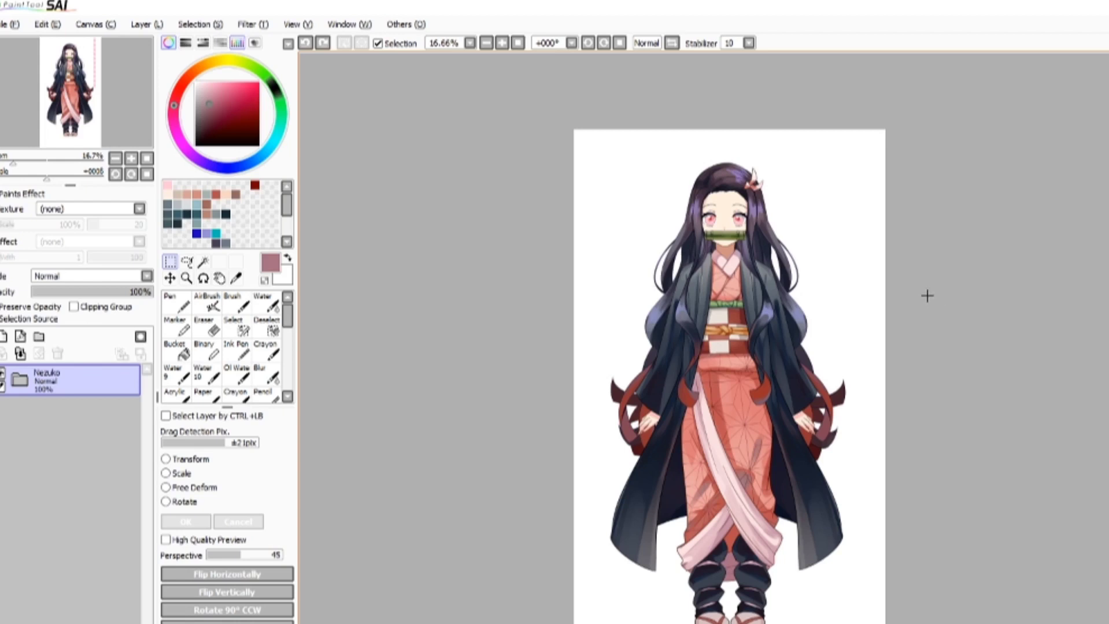
{"action": "scroll", "coordinate": [795, 259], "scroll_direction": "up", "scroll_amount": 1}
{"action": "left_click_drag", "start_coordinate": [669, 433], "coordinate": [736, 382]}
{"action": "scroll", "coordinate": [737, 381], "scroll_direction": "down", "scroll_amount": 1}
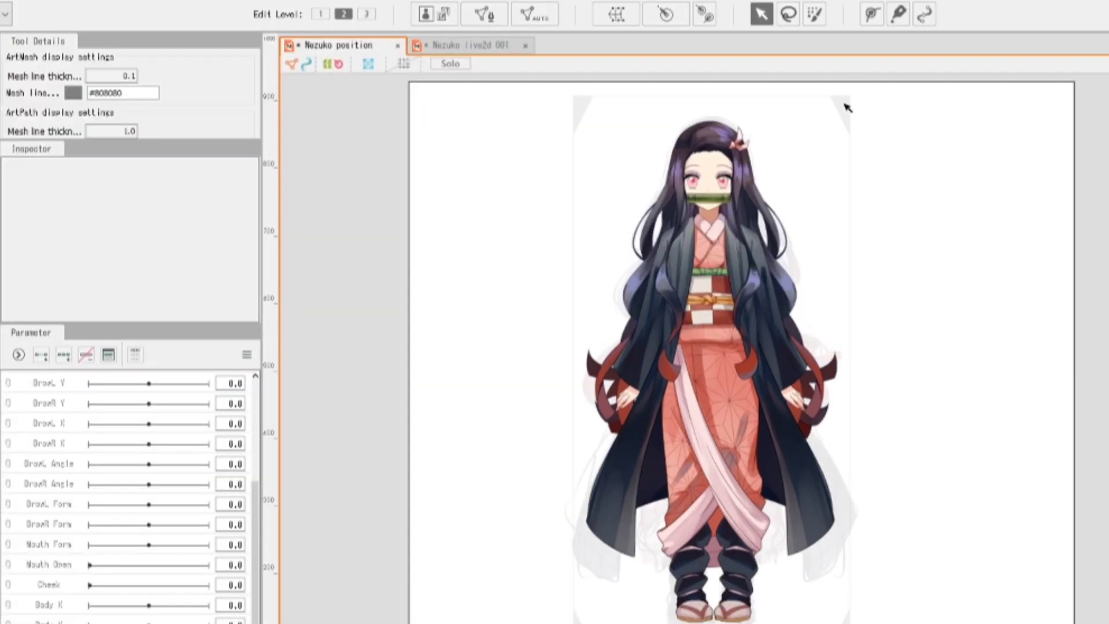
In the Nezuko position model, move the whole character toward the right side of the canvas.
{"action": "left_click", "coordinate": [847, 108]}
{"action": "left_click_drag", "start_coordinate": [715, 379], "coordinate": [946, 370]}
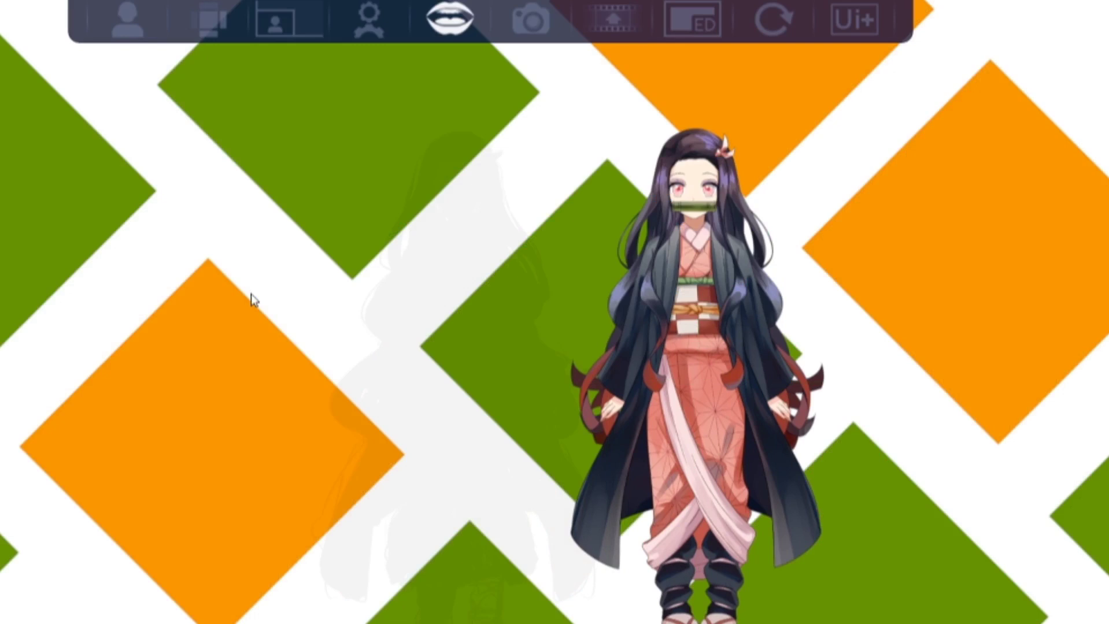
Examine the Nezuko avatar at several sizes and positions against the green and orange background.
{"action": "scroll", "coordinate": [688, 271], "scroll_direction": "down", "scroll_amount": 4}
{"action": "scroll", "coordinate": [685, 274], "scroll_direction": "up", "scroll_amount": 7}
{"action": "left_click_drag", "start_coordinate": [683, 275], "coordinate": [502, 330]}
{"action": "scroll", "coordinate": [502, 331], "scroll_direction": "down", "scroll_amount": 4}
{"action": "scroll", "coordinate": [503, 331], "scroll_direction": "up", "scroll_amount": 10}
{"action": "left_click_drag", "start_coordinate": [691, 248], "coordinate": [544, 474]}
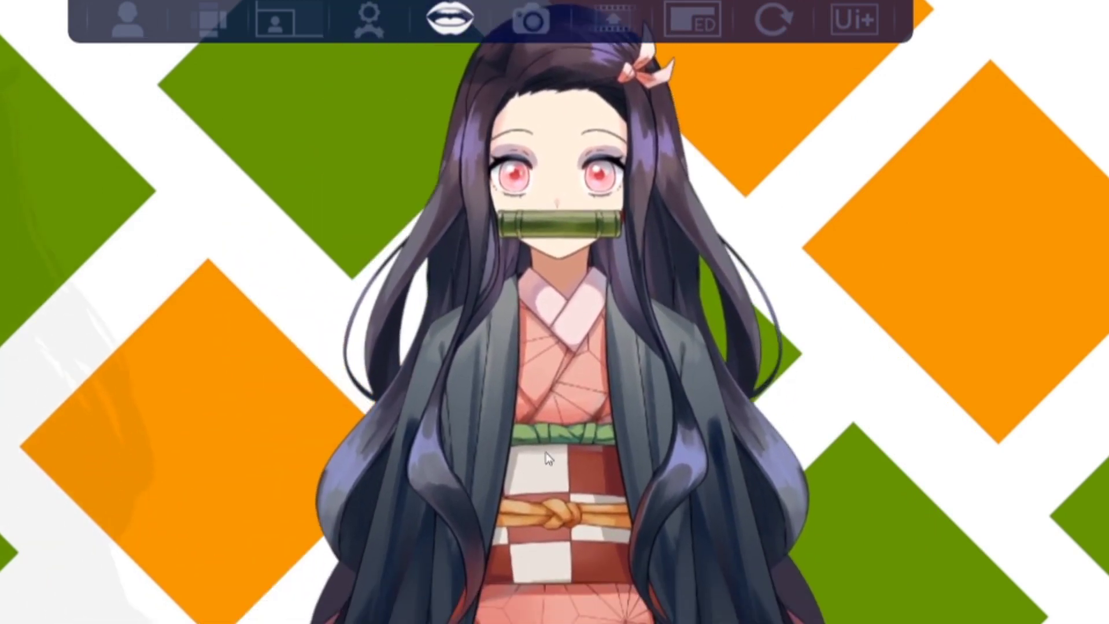
{"action": "scroll", "coordinate": [544, 454], "scroll_direction": "down", "scroll_amount": 6}
{"action": "scroll", "coordinate": [404, 502], "scroll_direction": "down", "scroll_amount": 3}
{"action": "scroll", "coordinate": [485, 366], "scroll_direction": "up", "scroll_amount": 2}
{"action": "left_click_drag", "start_coordinate": [249, 610], "coordinate": [430, 314]}
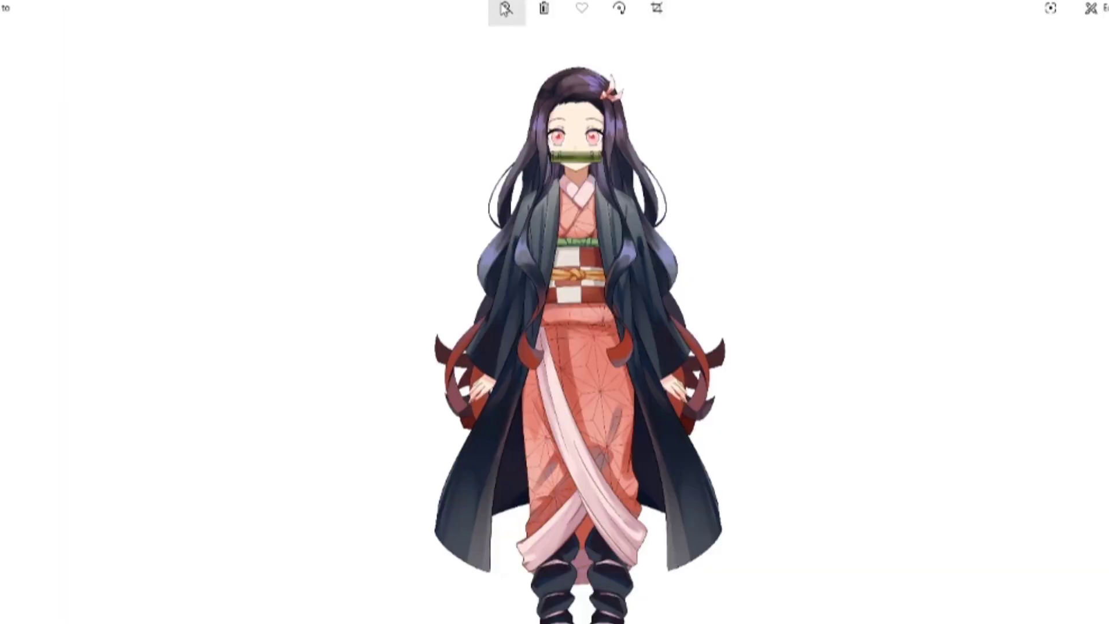
Examine the kimono, sash and sleeve details in the full-body Nezuko image at close range.
{"action": "left_click", "coordinate": [505, 8]}
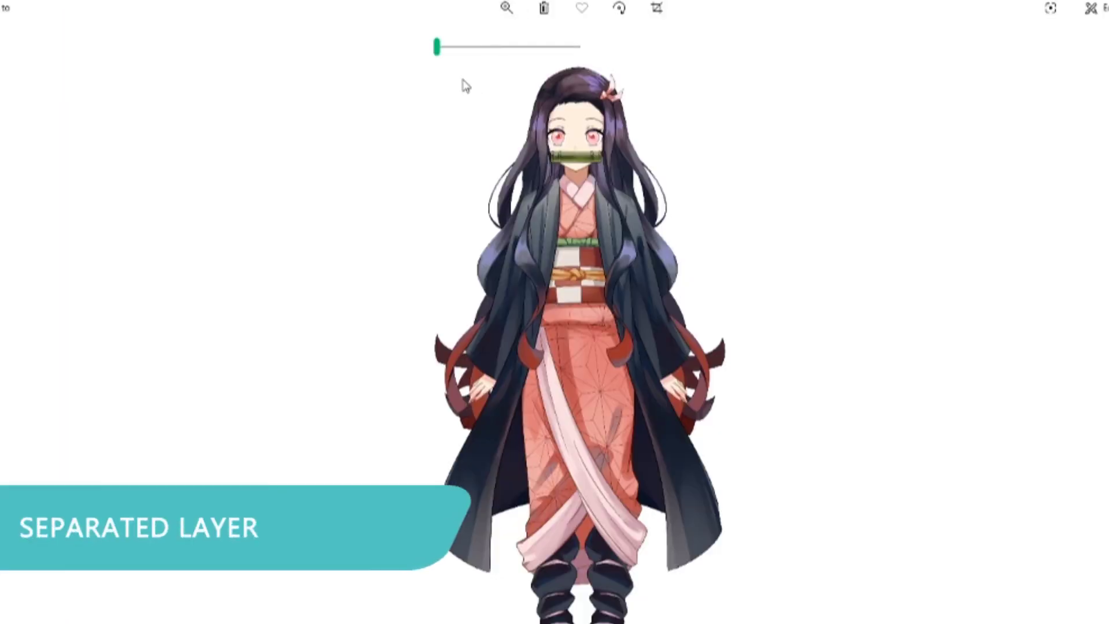
{"action": "left_click", "coordinate": [472, 47]}
{"action": "left_click_drag", "start_coordinate": [472, 49], "coordinate": [453, 50]}
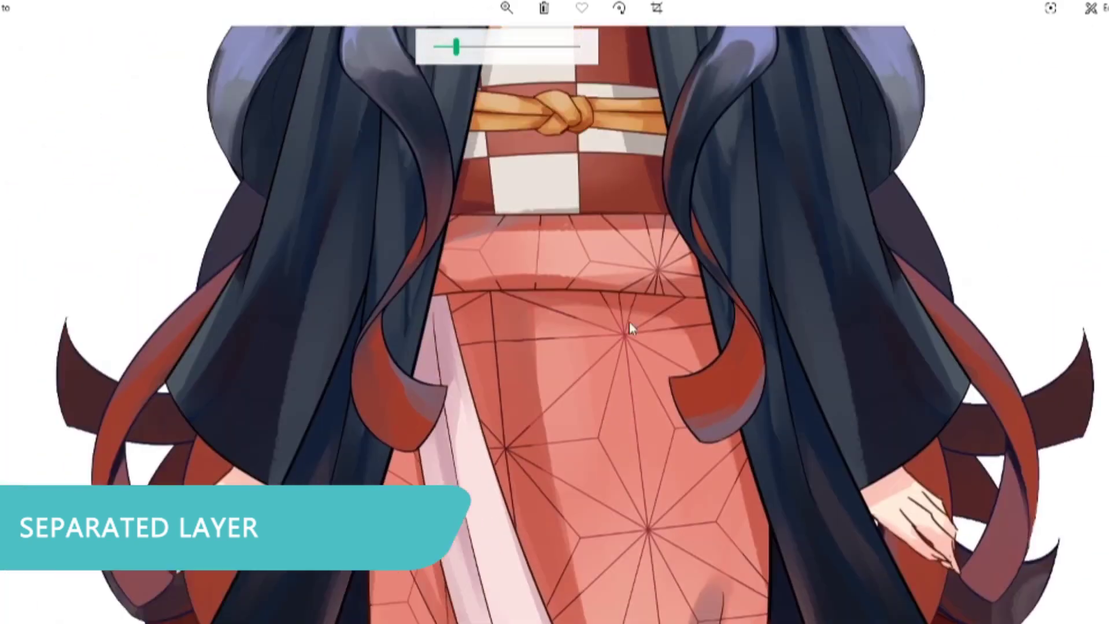
{"action": "left_click_drag", "start_coordinate": [618, 266], "coordinate": [637, 231]}
{"action": "left_click_drag", "start_coordinate": [635, 526], "coordinate": [635, 173]}
{"action": "scroll", "coordinate": [638, 179], "scroll_direction": "down", "scroll_amount": 5}
{"action": "left_click", "coordinate": [505, 8]}
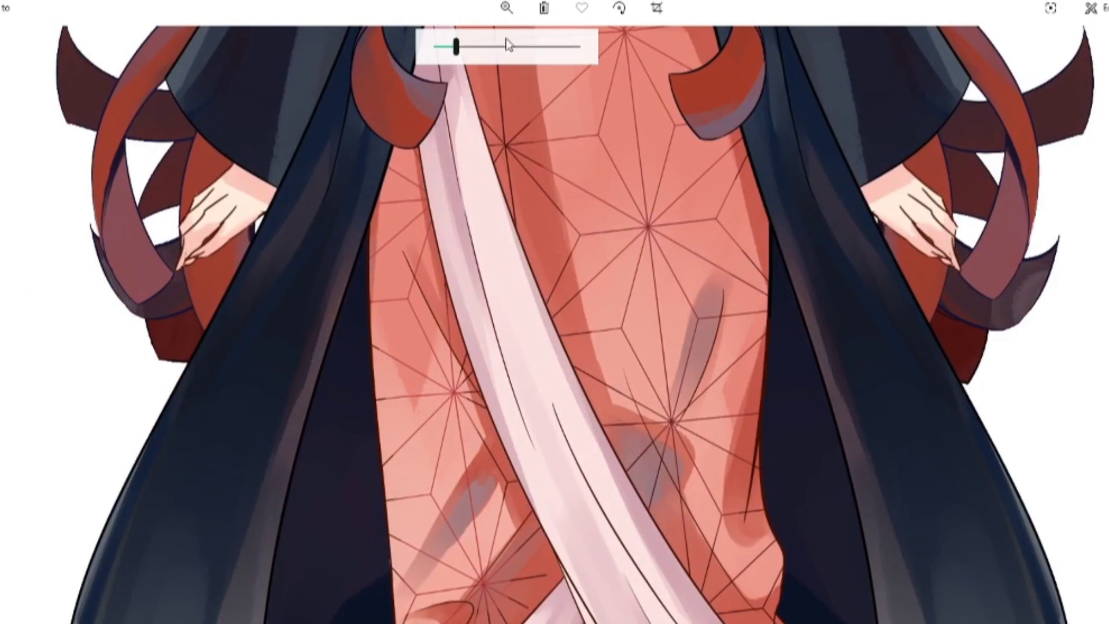
{"action": "left_click_drag", "start_coordinate": [457, 50], "coordinate": [435, 50]}
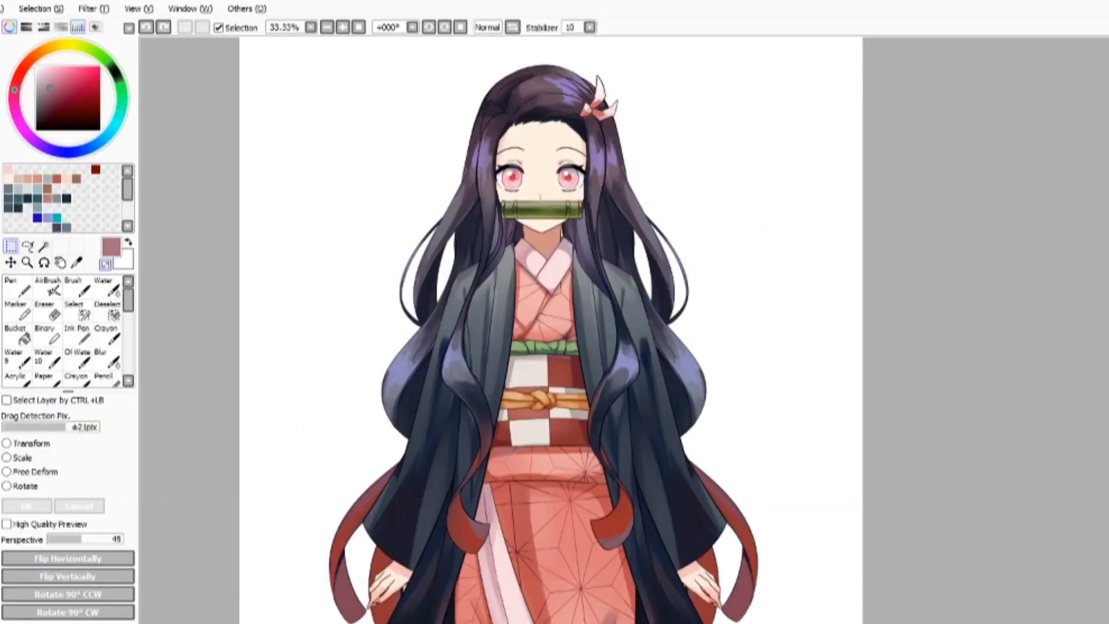
In PaintTool SAI, try moving the side hair sideways away from the character to check how it is separated.
{"action": "left_click", "coordinate": [42, 447]}
{"action": "left_click_drag", "start_coordinate": [688, 263], "coordinate": [751, 263]}
{"action": "left_click", "coordinate": [99, 506]}
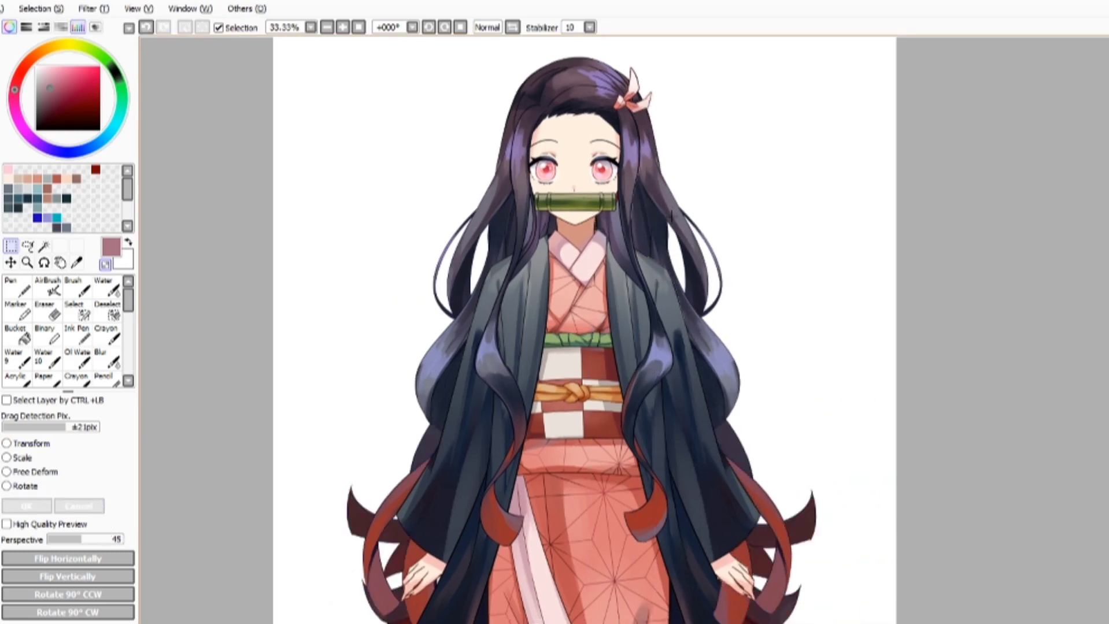
{"action": "left_click_drag", "start_coordinate": [667, 237], "coordinate": [791, 246]}
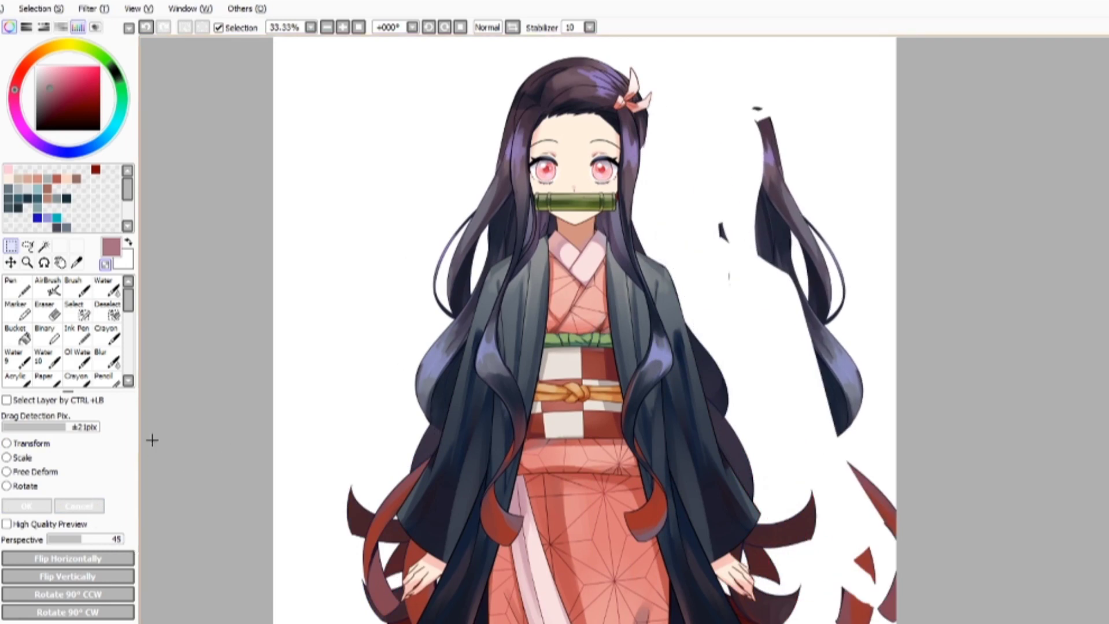
{"action": "key", "text": "ctrl+z"}
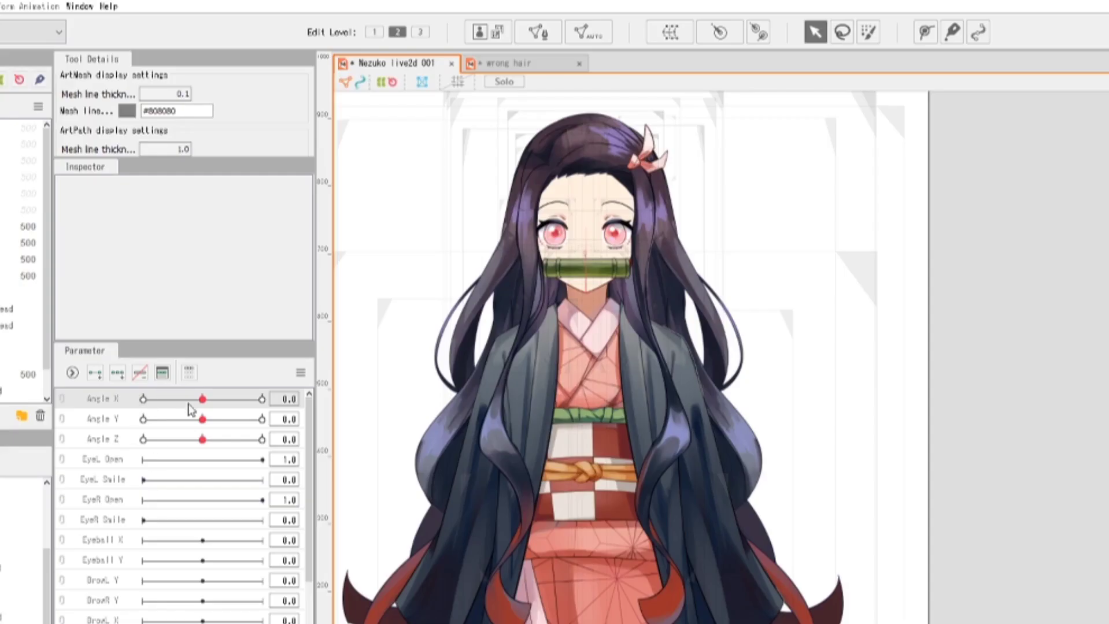
In Live2D Cubism Editor, preview the Nezuko live2d 001 model's head turn with Angle X.
{"action": "left_click_drag", "start_coordinate": [198, 400], "coordinate": [262, 422]}
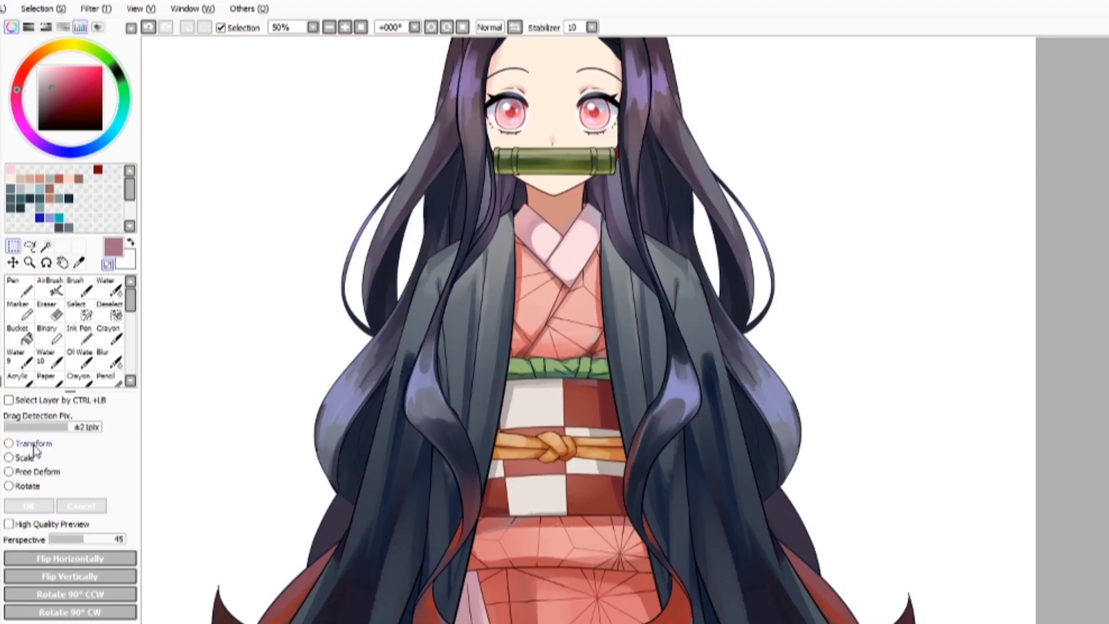
In PaintTool SAI, move the orange waist cord's line art off the body to the right of the character.
{"action": "left_click_drag", "start_coordinate": [494, 478], "coordinate": [800, 412]}
{"action": "left_click", "coordinate": [30, 505]}
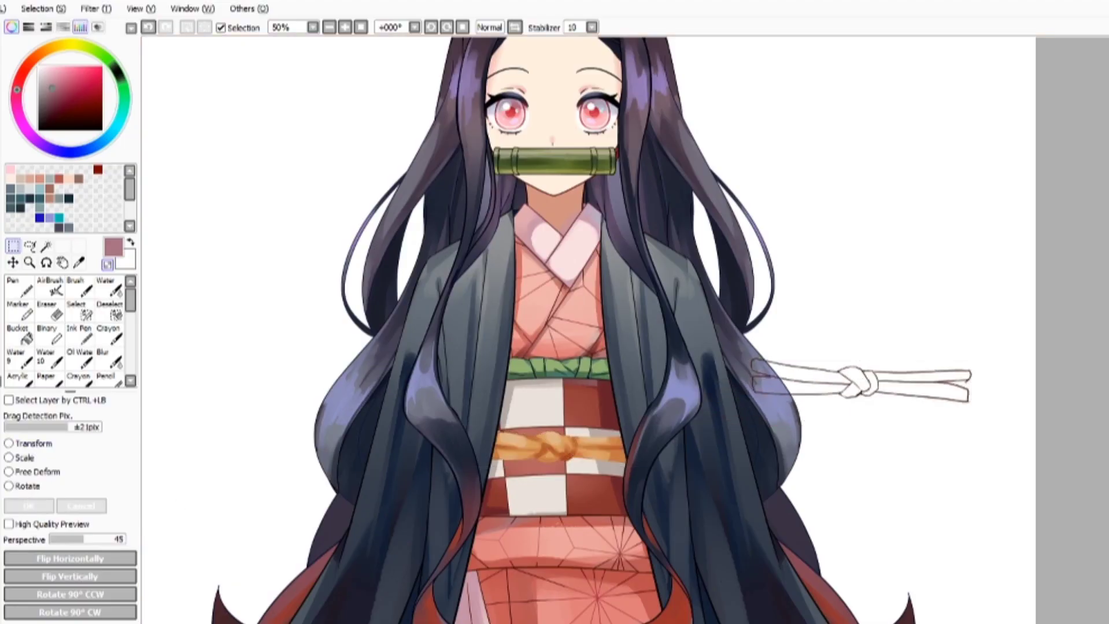
Try moving the orange waist cord's colour layer off to the right of the character and the checkered sash to the left.
{"action": "left_click", "coordinate": [49, 445]}
{"action": "left_click_drag", "start_coordinate": [505, 451], "coordinate": [795, 459]}
{"action": "left_click", "coordinate": [30, 505]}
{"action": "left_click", "coordinate": [36, 444]}
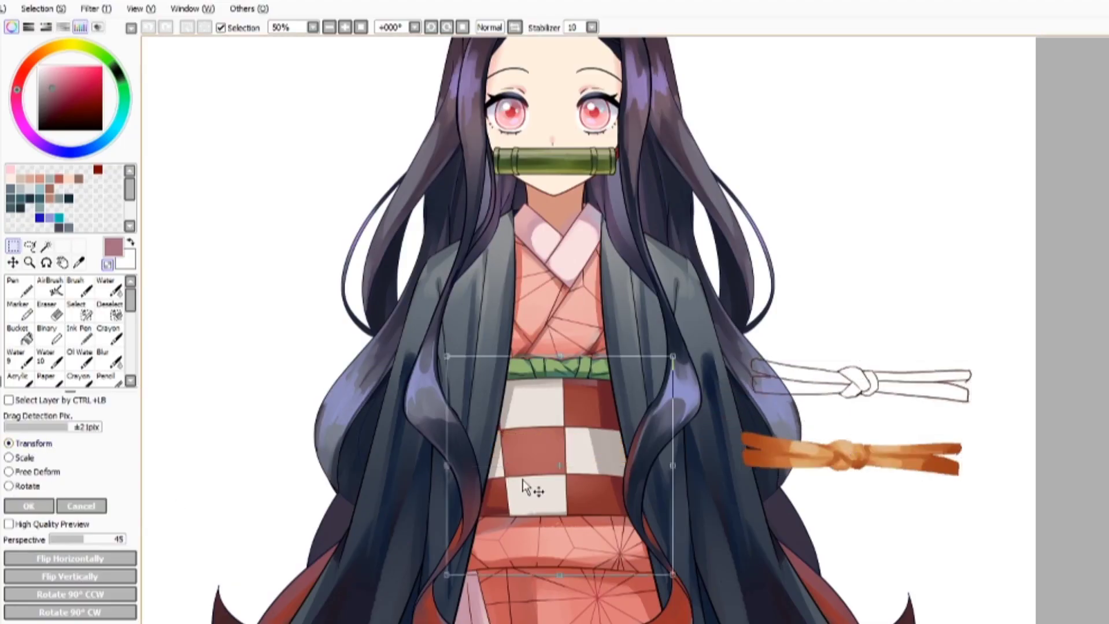
{"action": "left_click_drag", "start_coordinate": [520, 477], "coordinate": [257, 467]}
{"action": "left_click", "coordinate": [31, 505]}
Try moving the green sash band and the remaining waist pieces apart to check how they are separated.
{"action": "left_click", "coordinate": [55, 443]}
{"action": "left_click", "coordinate": [39, 445]}
{"action": "mouse_move", "coordinate": [533, 378]}
{"action": "left_mouse_down"}
{"action": "mouse_move", "coordinate": [622, 354]}
{"action": "mouse_move", "coordinate": [633, 320]}
{"action": "mouse_move", "coordinate": [660, 322]}
{"action": "left_mouse_up"}
{"action": "key", "text": "Return"}
{"action": "left_click", "coordinate": [44, 444]}
{"action": "left_click_drag", "start_coordinate": [613, 437], "coordinate": [588, 432]}
{"action": "left_click", "coordinate": [40, 507]}
{"action": "key", "text": "ctrl+t"}
{"action": "left_click_drag", "start_coordinate": [661, 399], "coordinate": [617, 392]}
{"action": "left_click", "coordinate": [81, 506]}
Undo the separate moves of the waist cord and sash layers.
{"action": "key", "text": "ctrl+z"}
{"action": "key", "text": "ctrl+z"}
{"action": "key", "text": "ctrl+z"}
{"action": "key", "text": "ctrl+z"}
{"action": "key", "text": "ctrl+z"}
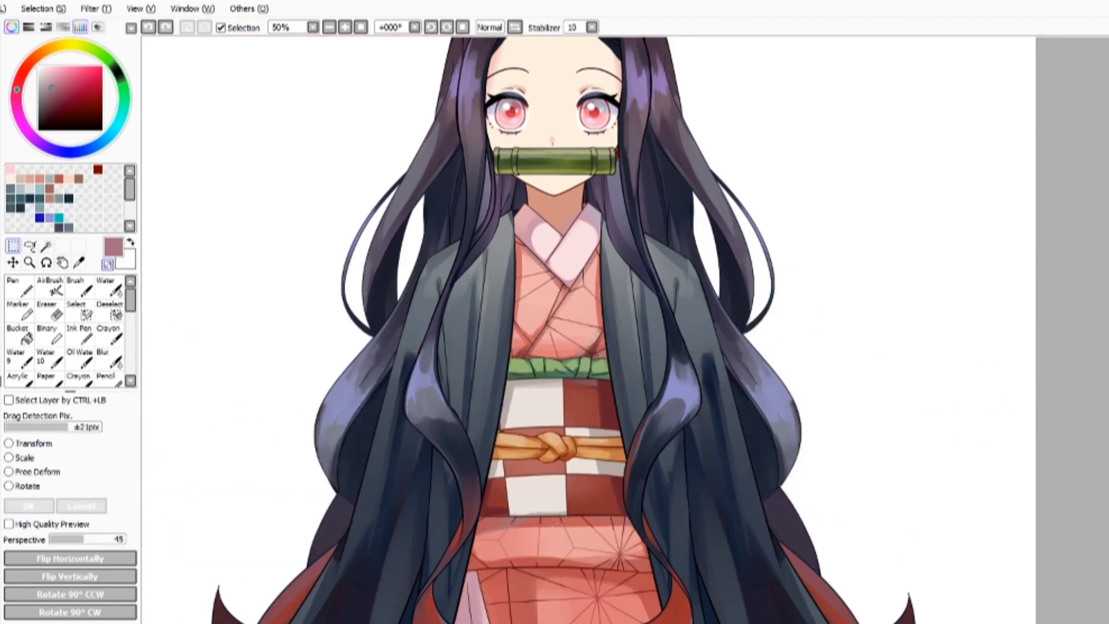
Try moving the complete waist sash and kimono section down and sideways as a single group.
{"action": "left_click", "coordinate": [30, 444]}
{"action": "left_click_drag", "start_coordinate": [584, 442], "coordinate": [595, 489]}
{"action": "left_click", "coordinate": [51, 506]}
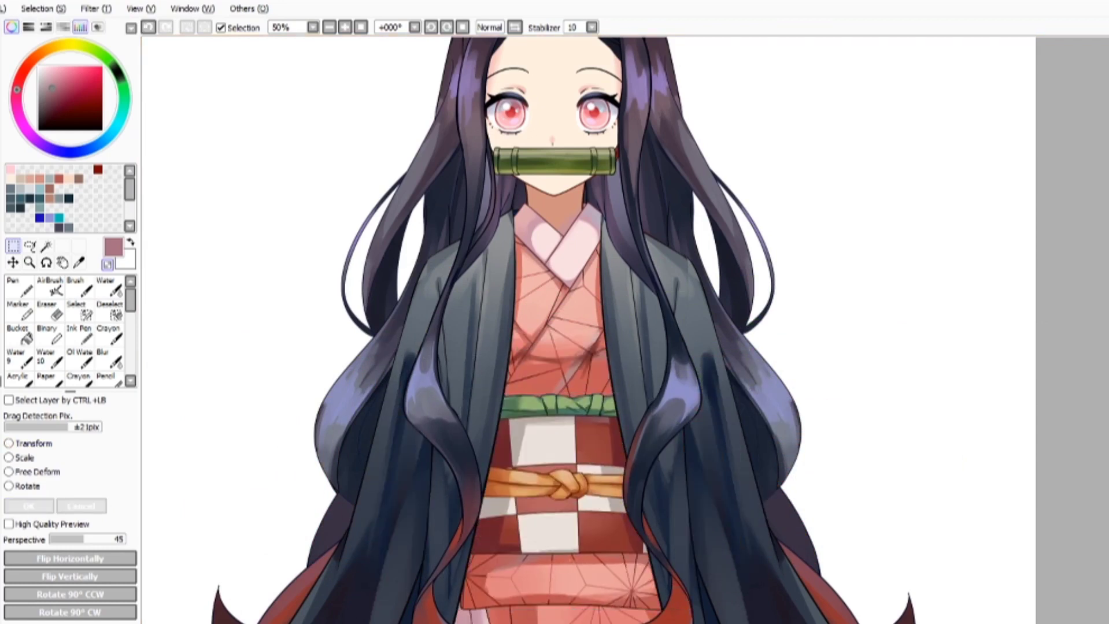
{"action": "key", "text": "ctrl+t"}
{"action": "left_click_drag", "start_coordinate": [621, 421], "coordinate": [509, 443]}
{"action": "left_click", "coordinate": [103, 507]}
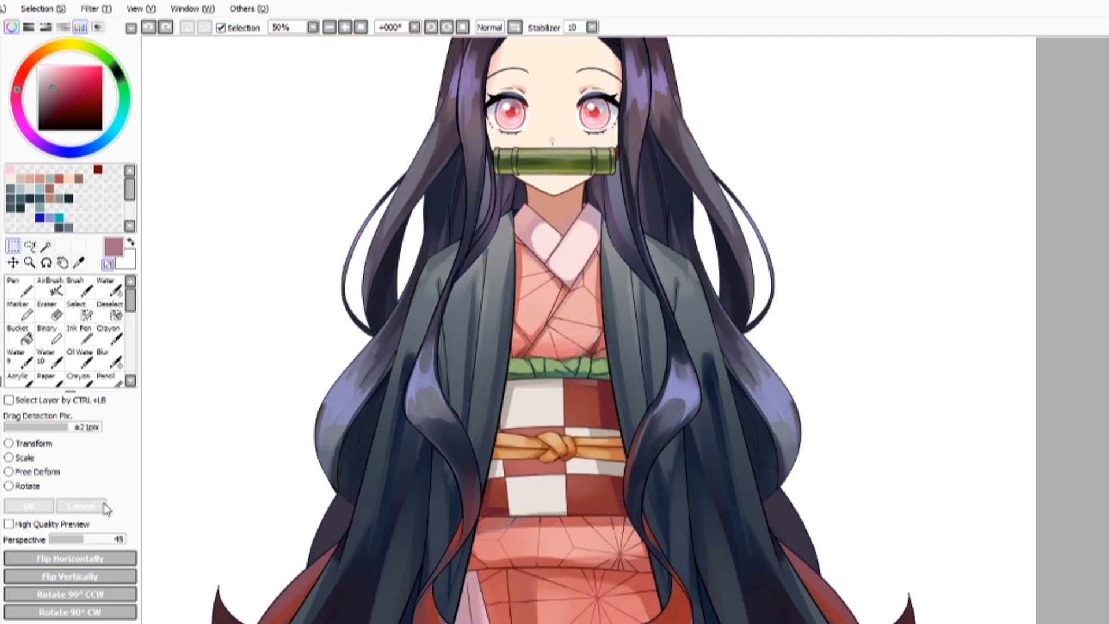
{"action": "key", "text": "ctrl+t"}
{"action": "left_click_drag", "start_coordinate": [610, 427], "coordinate": [753, 418]}
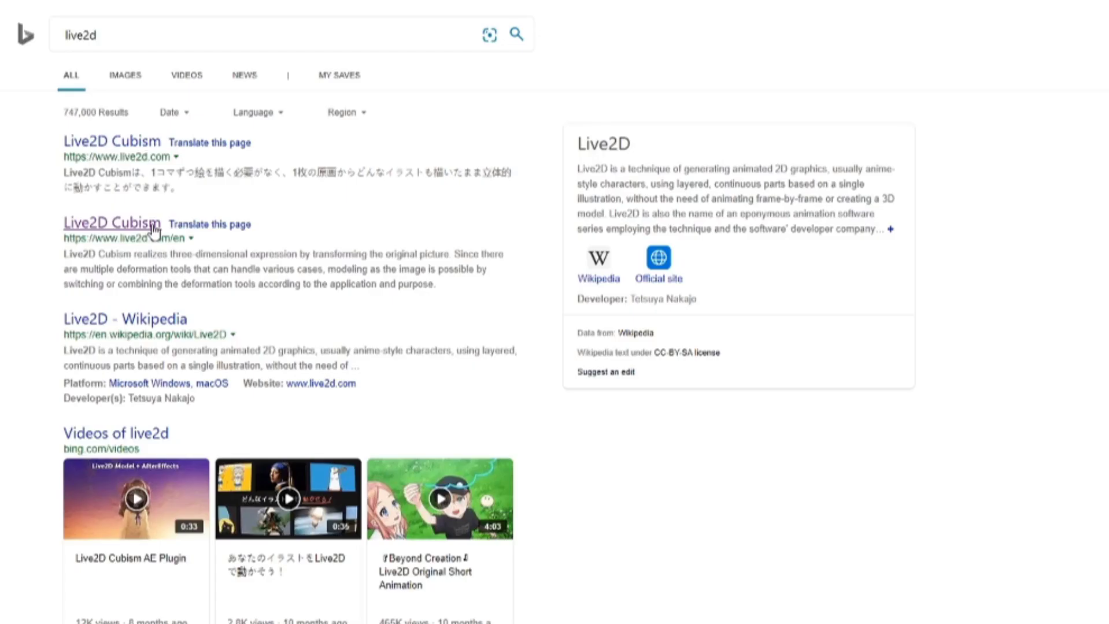
In the web browser, open the Live2D Cubism site's sample data download page and browse its sample models.
{"action": "left_click", "coordinate": [155, 230]}
{"action": "left_click", "coordinate": [891, 74]}
{"action": "scroll", "coordinate": [351, 370], "scroll_direction": "down", "scroll_amount": 3}
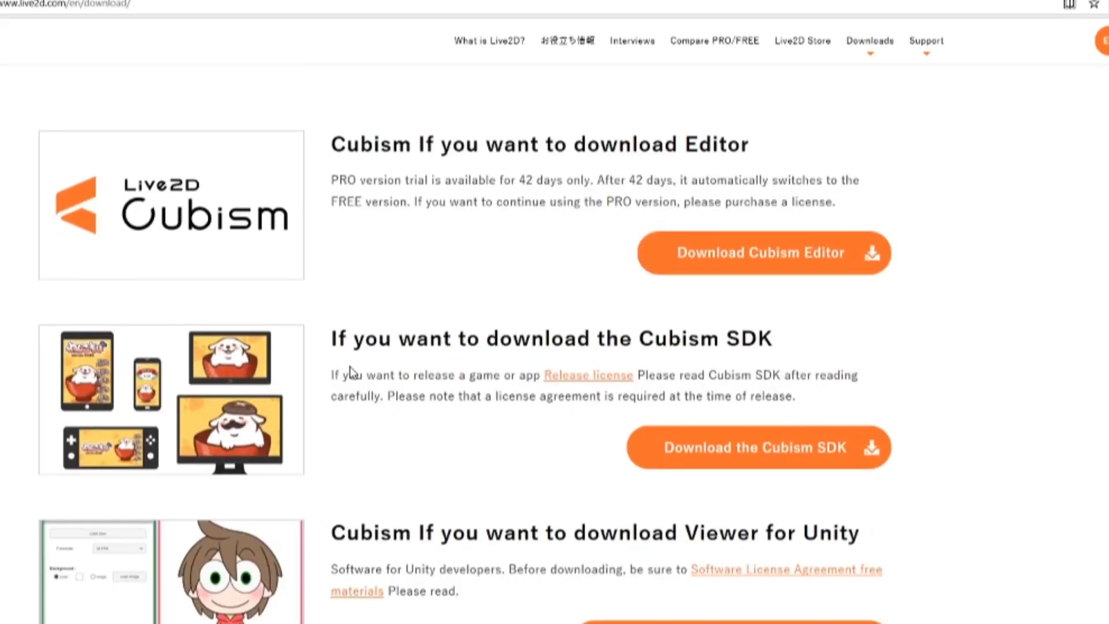
{"action": "scroll", "coordinate": [351, 373], "scroll_direction": "down", "scroll_amount": 8}
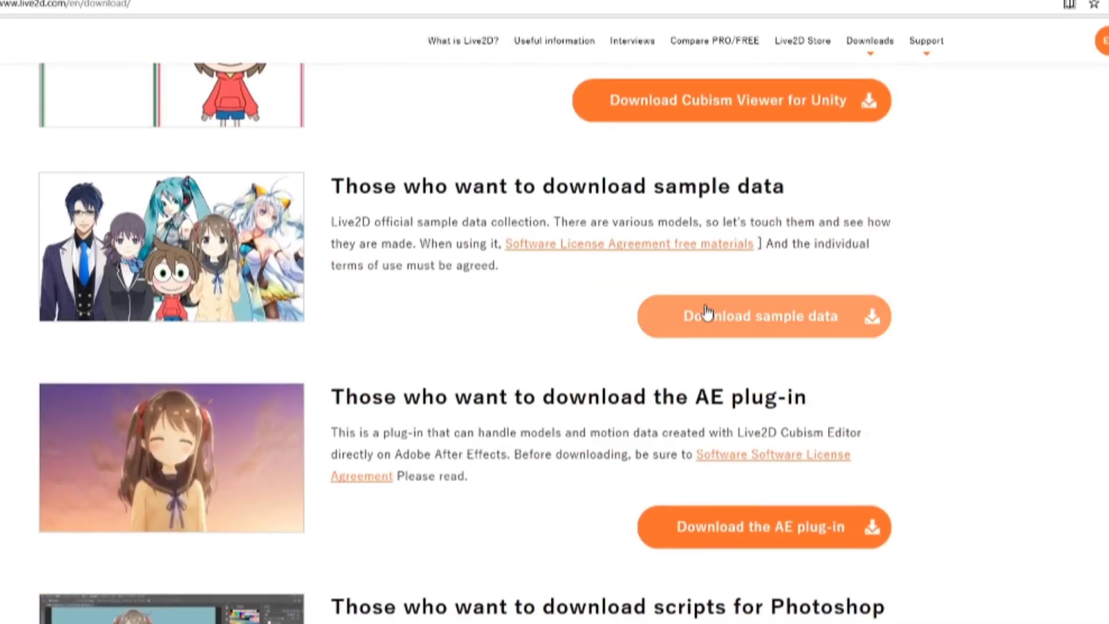
{"action": "left_click", "coordinate": [706, 314]}
{"action": "scroll", "coordinate": [704, 312], "scroll_direction": "down", "scroll_amount": 10}
{"action": "scroll", "coordinate": [795, 263], "scroll_direction": "down", "scroll_amount": 20}
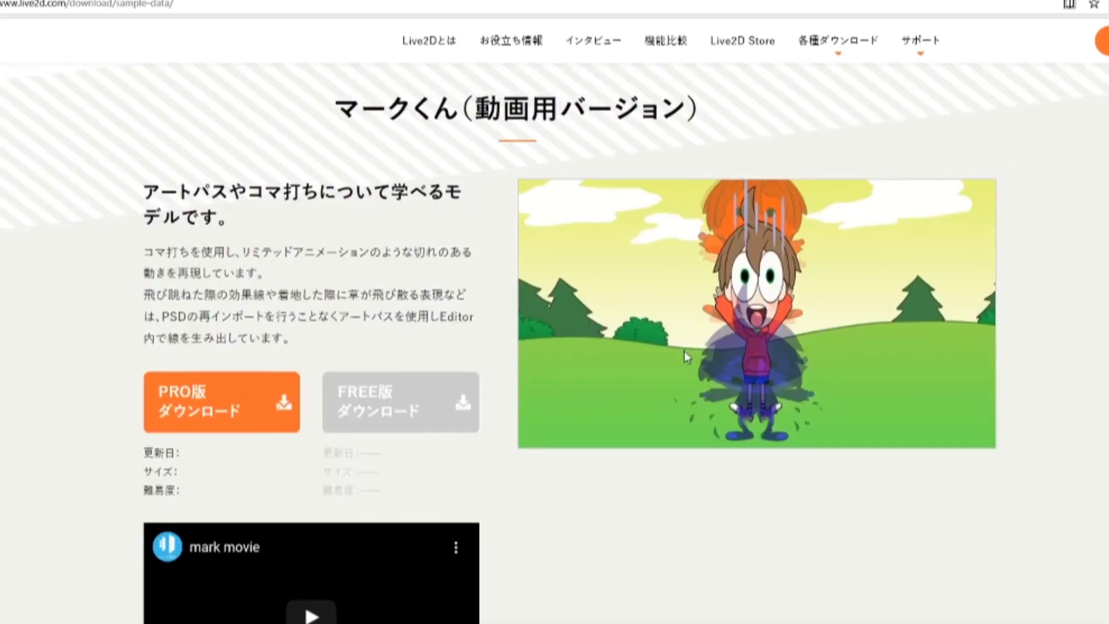
{"action": "scroll", "coordinate": [519, 376], "scroll_direction": "down", "scroll_amount": 20}
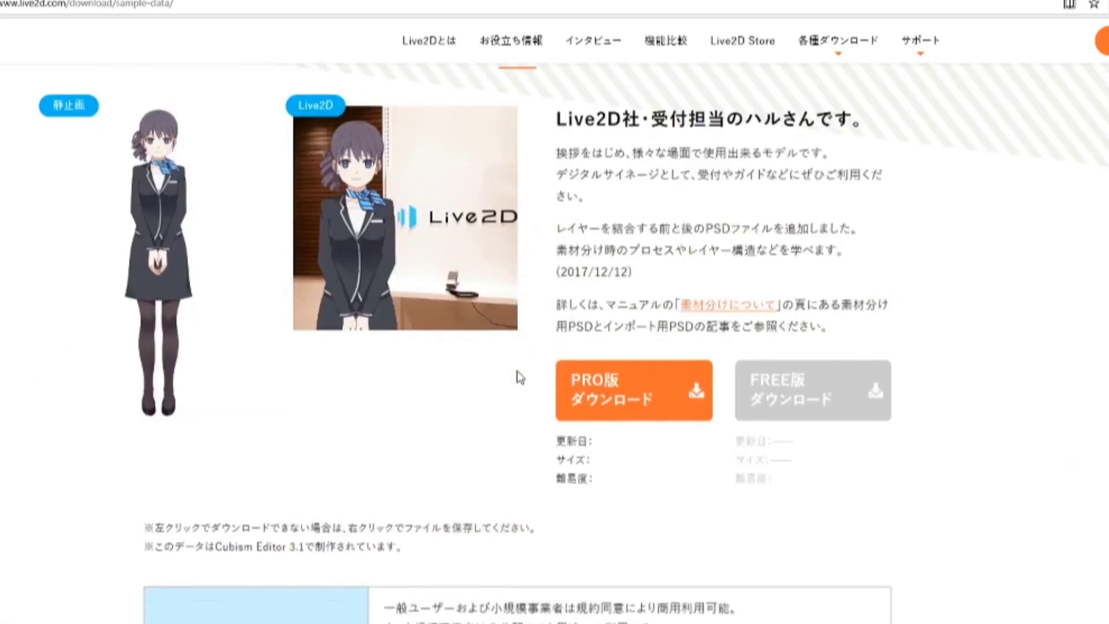
{"action": "scroll", "coordinate": [519, 376], "scroll_direction": "down", "scroll_amount": 10}
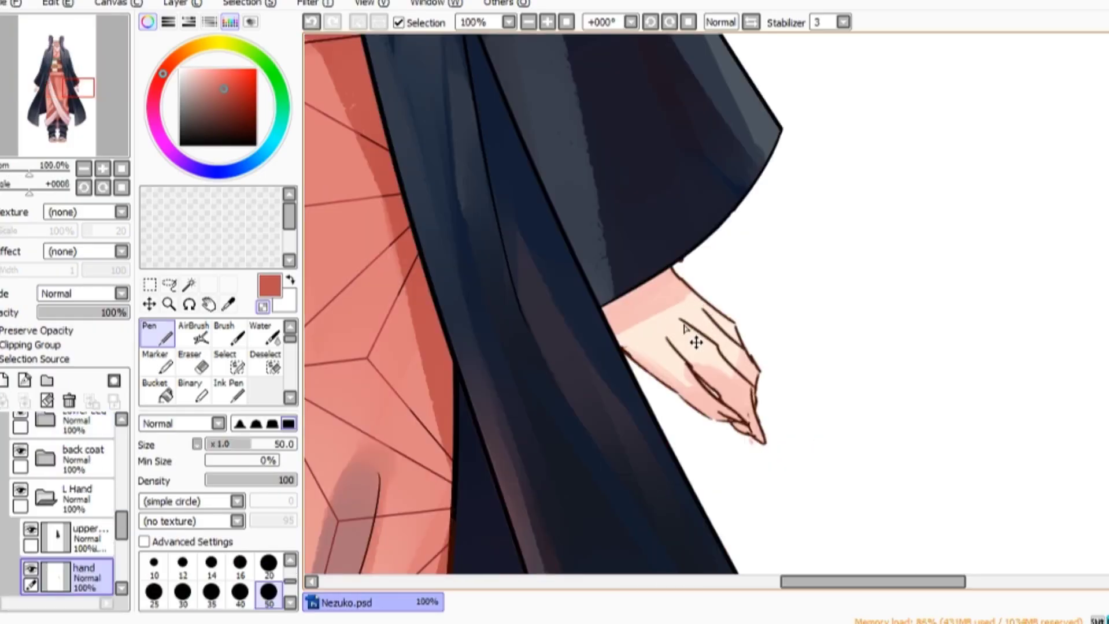
In PaintTool SAI, hide the upper sleeve layer in the L Hand folder and examine the arm drawn on the hand layer.
{"action": "scroll", "coordinate": [931, 289], "scroll_direction": "up", "scroll_amount": 2}
{"action": "key", "text": "ctrl+z"}
{"action": "left_click", "coordinate": [88, 539]}
{"action": "left_click", "coordinate": [31, 529]}
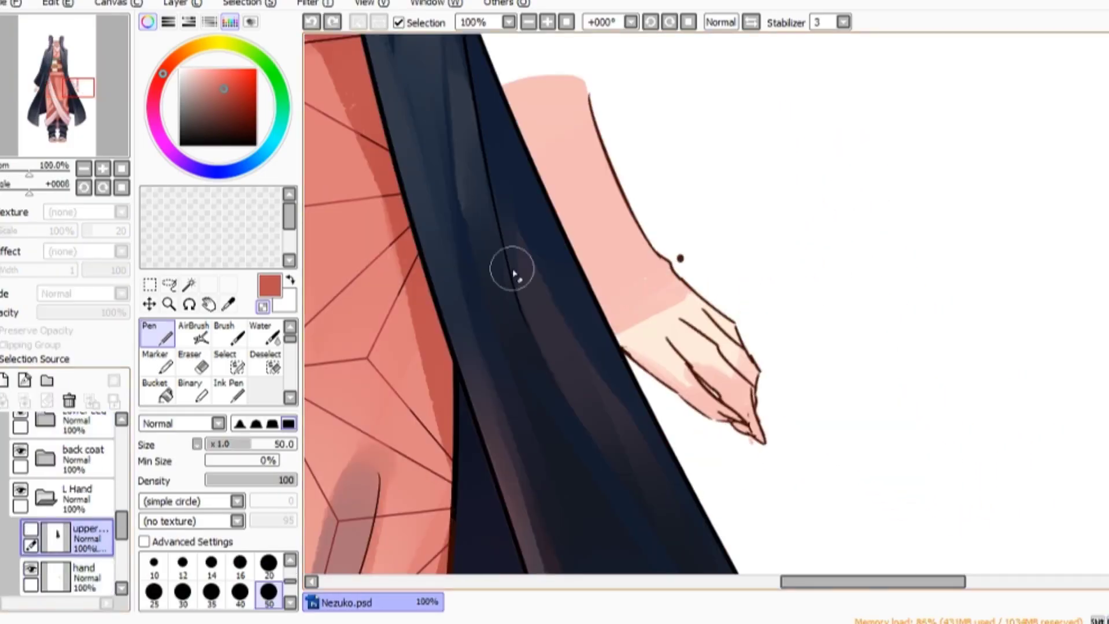
{"action": "scroll", "coordinate": [680, 234], "scroll_direction": "up", "scroll_amount": 3}
{"action": "left_click", "coordinate": [654, 334], "text": "ctrl"}
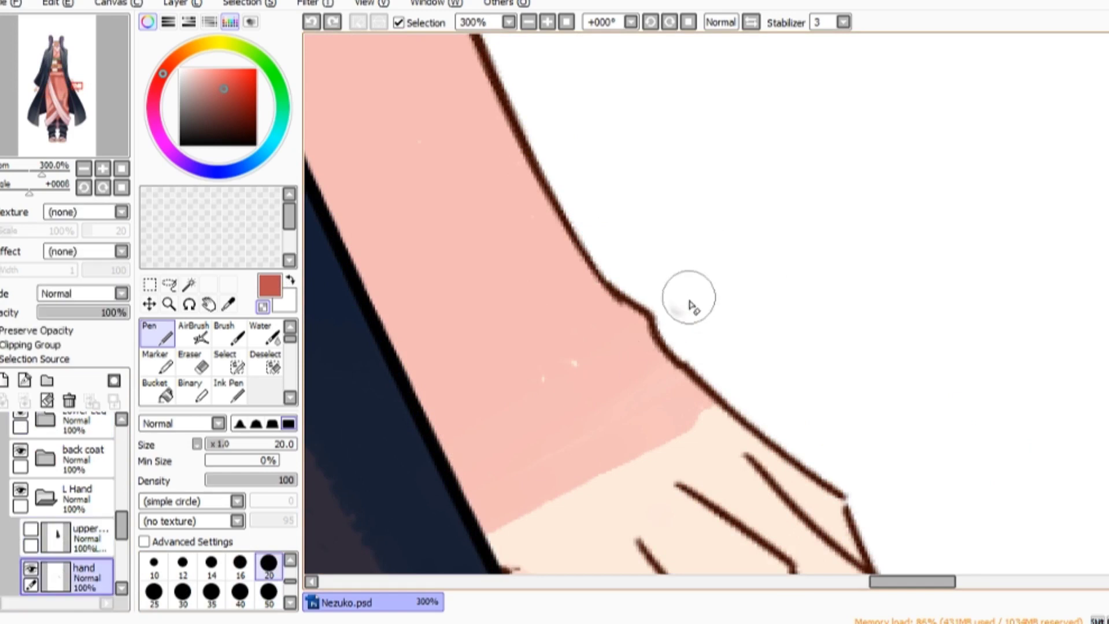
{"action": "scroll", "coordinate": [700, 280], "scroll_direction": "down", "scroll_amount": 6}
{"action": "scroll", "coordinate": [817, 316], "scroll_direction": "up", "scroll_amount": 2}
{"action": "key", "text": "ctrl+z"}
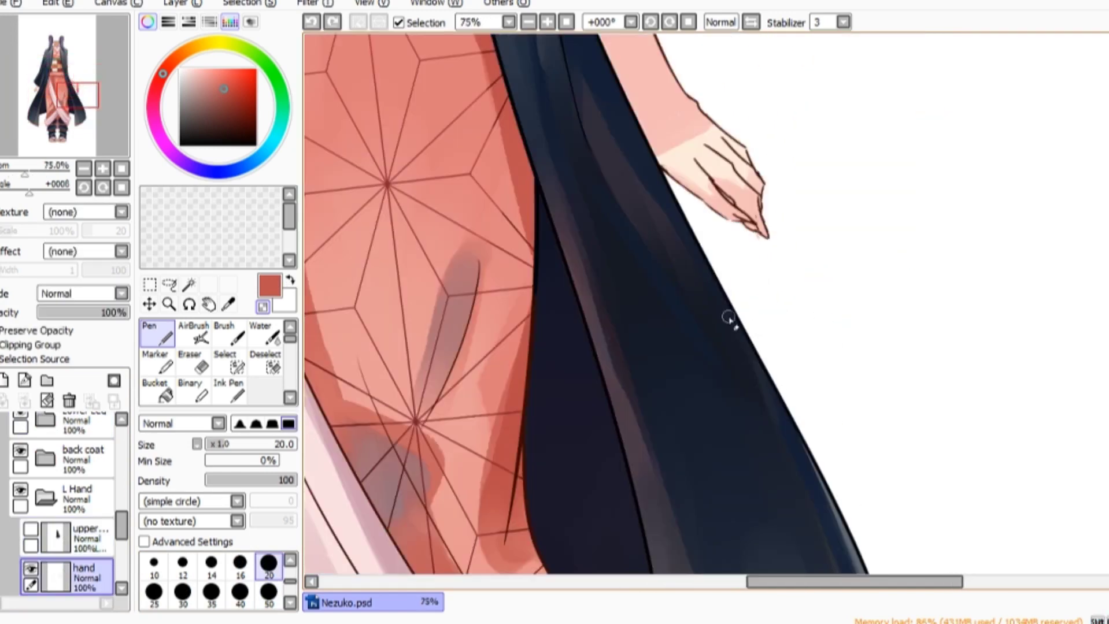
{"action": "scroll", "coordinate": [731, 320], "scroll_direction": "down", "scroll_amount": 2}
{"action": "left_click", "coordinate": [150, 284]}
{"action": "scroll", "coordinate": [661, 280], "scroll_direction": "up", "scroll_amount": 2}
{"action": "left_click_drag", "start_coordinate": [723, 241], "coordinate": [736, 399]}
{"action": "left_click", "coordinate": [197, 473]}
{"action": "key", "text": "Escape"}
Hide the back coat folder to isolate the arm on the hand layer.
{"action": "scroll", "coordinate": [777, 217], "scroll_direction": "down", "scroll_amount": 3}
{"action": "scroll", "coordinate": [63, 492], "scroll_direction": "up", "scroll_amount": 4}
{"action": "left_click", "coordinate": [20, 440]}
{"action": "scroll", "coordinate": [711, 301], "scroll_direction": "up", "scroll_amount": 2}
{"action": "left_click", "coordinate": [849, 210], "text": "ctrl"}
{"action": "mouse_move", "coordinate": [849, 212]}
{"action": "left_mouse_down"}
{"action": "mouse_move", "coordinate": [910, 235]}
{"action": "mouse_move", "coordinate": [844, 221]}
{"action": "left_mouse_up"}
{"action": "key", "text": "ctrl+z"}
{"action": "left_click", "coordinate": [158, 334]}
{"action": "left_click_drag", "start_coordinate": [707, 363], "coordinate": [860, 410]}
{"action": "left_click", "coordinate": [149, 284]}
{"action": "left_click", "coordinate": [168, 473]}
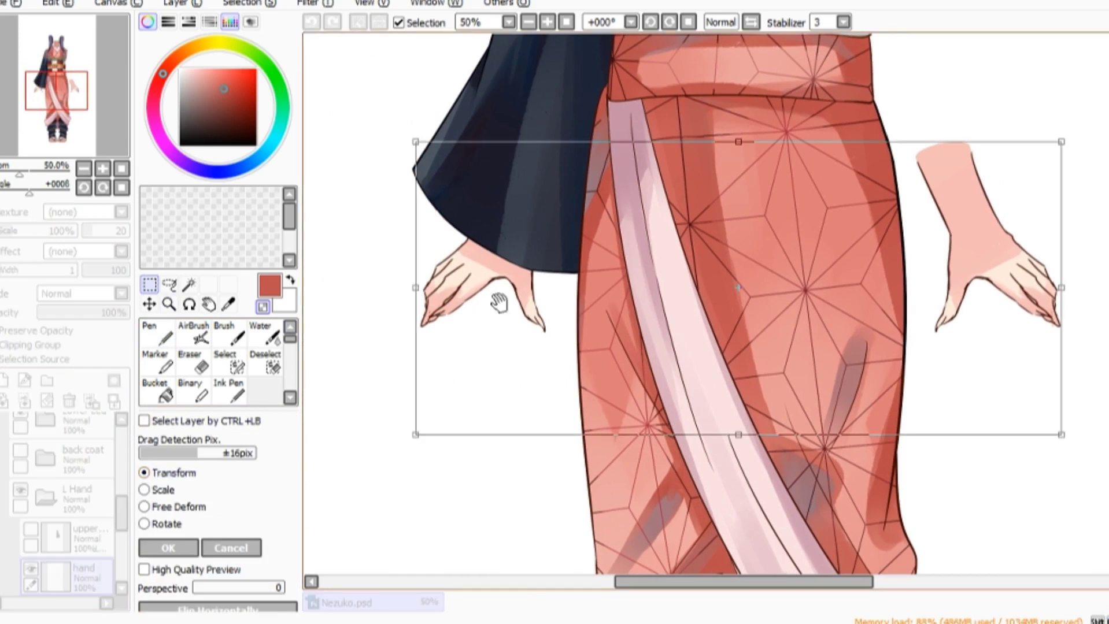
{"action": "left_click_drag", "start_coordinate": [499, 302], "coordinate": [627, 352]}
{"action": "key", "text": "Escape"}
Hide the R hand folder and select the hand layer in the L Hand folder.
{"action": "scroll", "coordinate": [35, 549], "scroll_direction": "down", "scroll_amount": 2}
{"action": "left_click", "coordinate": [21, 551]}
{"action": "left_click", "coordinate": [85, 456]}
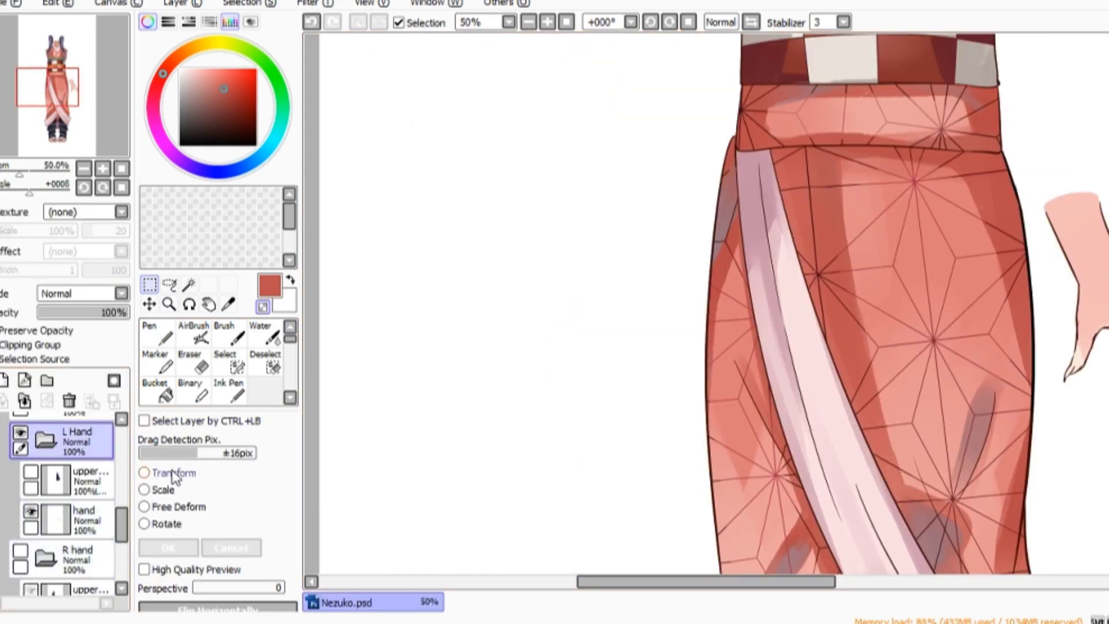
{"action": "left_click", "coordinate": [89, 488]}
{"action": "left_click", "coordinate": [90, 515]}
Check the transform bounds of the L Hand folder's hand layer to see that arm and hand form one piece.
{"action": "left_click", "coordinate": [166, 476]}
{"action": "left_click_drag", "start_coordinate": [679, 316], "coordinate": [717, 320]}
{"action": "left_click", "coordinate": [231, 548]}
{"action": "left_click", "coordinate": [158, 338]}
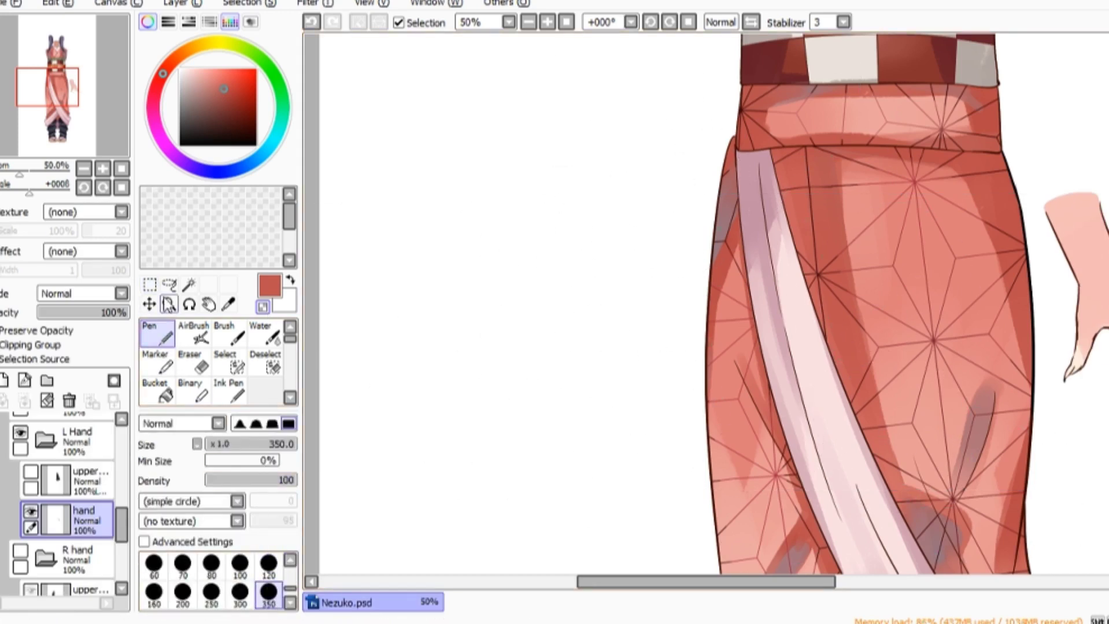
{"action": "left_click", "coordinate": [151, 287]}
{"action": "left_click", "coordinate": [177, 476]}
{"action": "left_click_drag", "start_coordinate": [845, 374], "coordinate": [560, 365]}
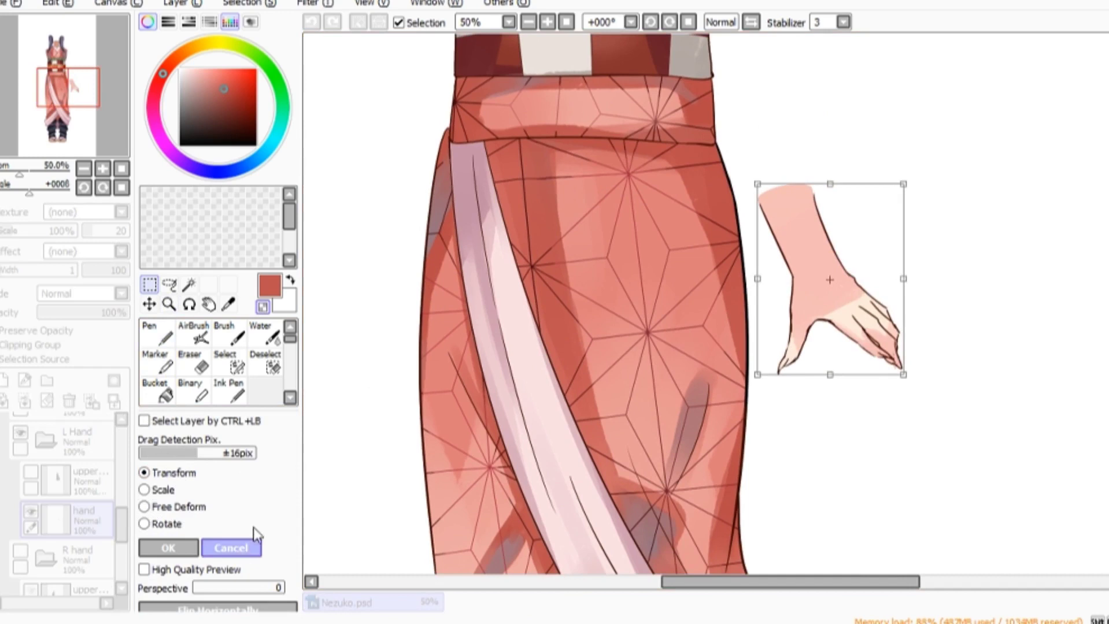
{"action": "left_click", "coordinate": [168, 545]}
Make the L Hand folder's upper sleeve layer, the R hand folder and the coat visible again.
{"action": "left_click", "coordinate": [30, 472]}
{"action": "left_click", "coordinate": [21, 550]}
{"action": "left_click", "coordinate": [45, 557]}
{"action": "scroll", "coordinate": [32, 546], "scroll_direction": "up", "scroll_amount": 3}
{"action": "left_click", "coordinate": [21, 537]}
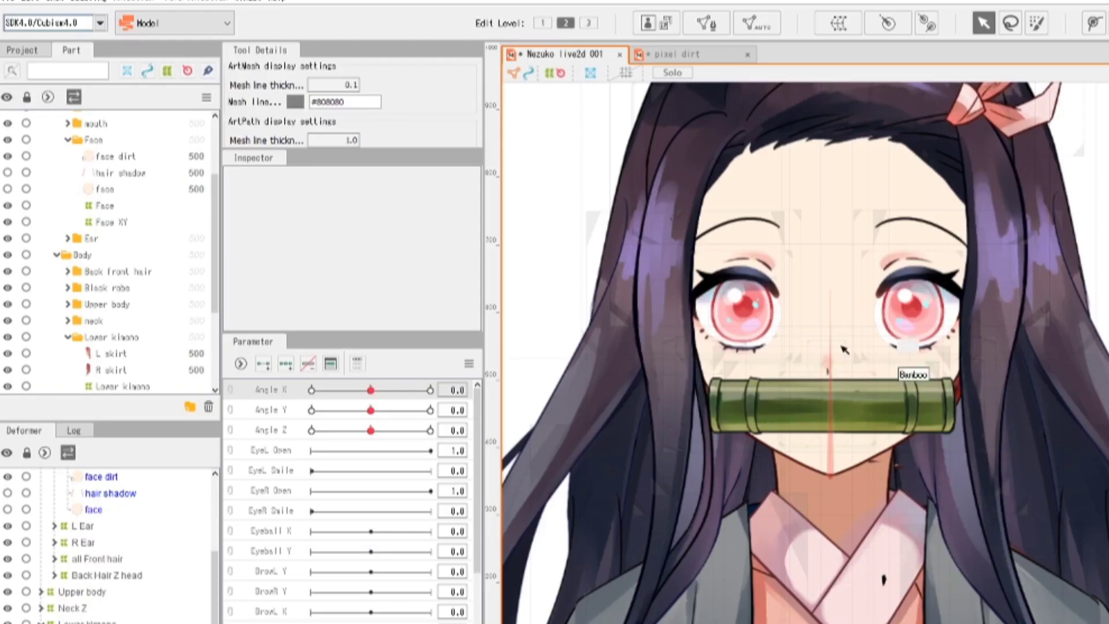
In Live2D Cubism Editor, set the blend mode of the R Eye's Shine 1 mesh to Additive.
{"action": "scroll", "coordinate": [779, 215], "scroll_direction": "up", "scroll_amount": 2}
{"action": "left_click", "coordinate": [740, 351]}
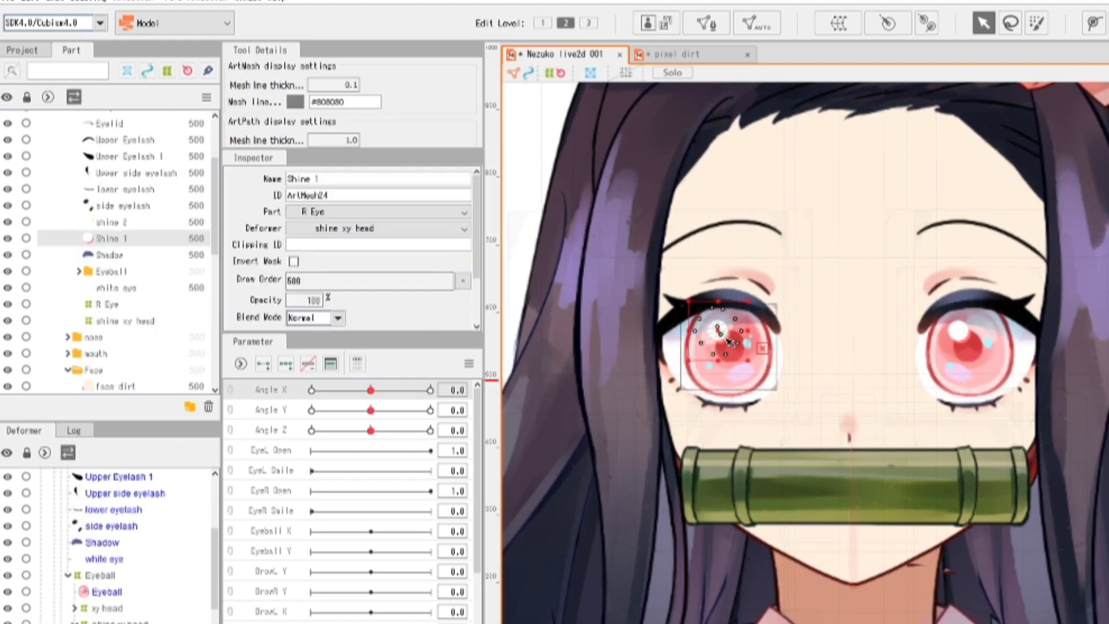
{"action": "scroll", "coordinate": [323, 260], "scroll_direction": "down", "scroll_amount": 3}
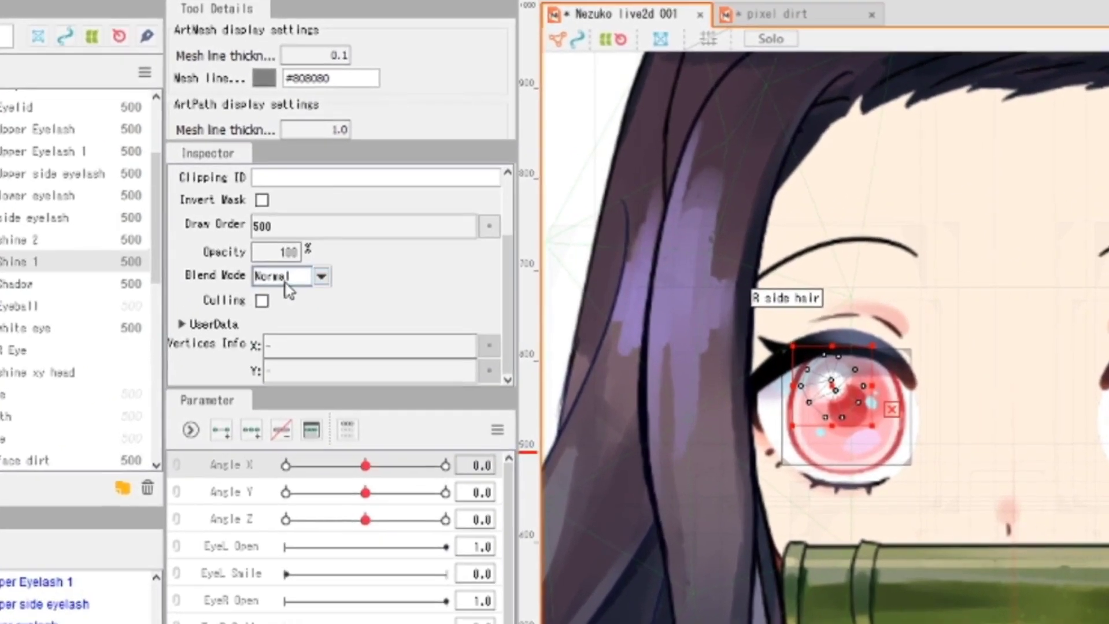
{"action": "left_click", "coordinate": [286, 279]}
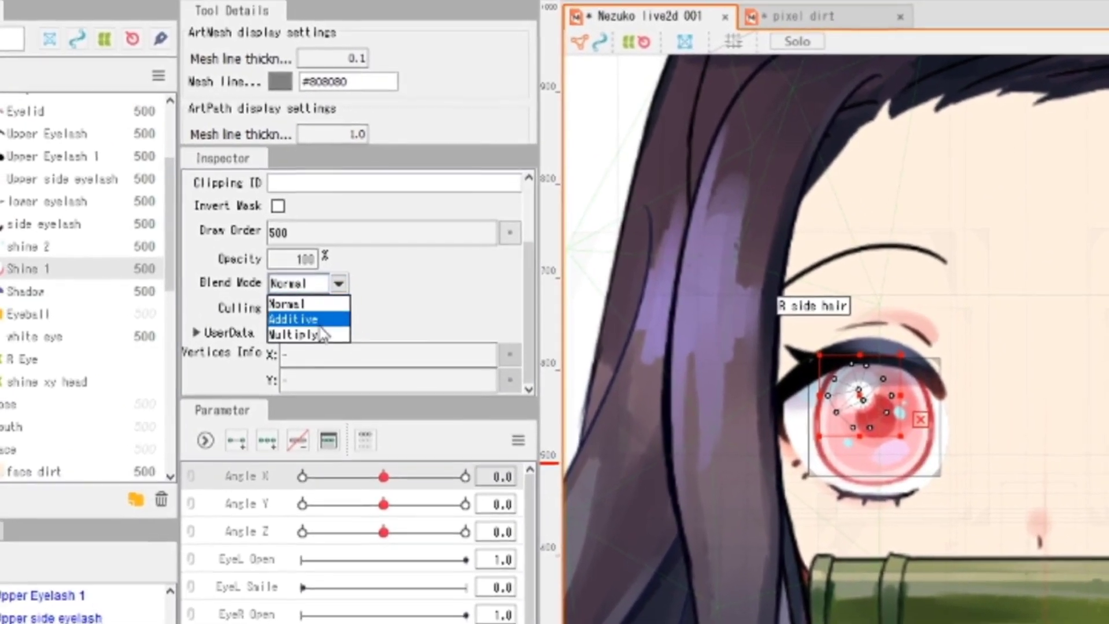
{"action": "left_click", "coordinate": [312, 321]}
{"action": "left_click", "coordinate": [997, 470]}
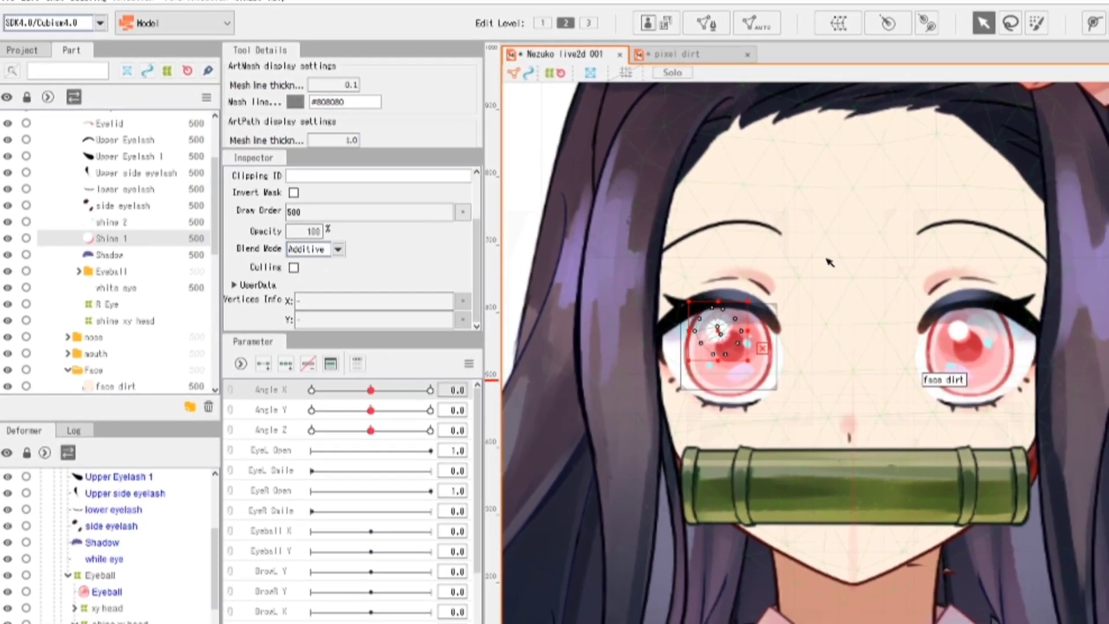
Inspect the clipping and blend mode settings of the R Eye's Shadow and Shine 1 meshes.
{"action": "left_click", "coordinate": [786, 329]}
{"action": "left_click", "coordinate": [747, 321]}
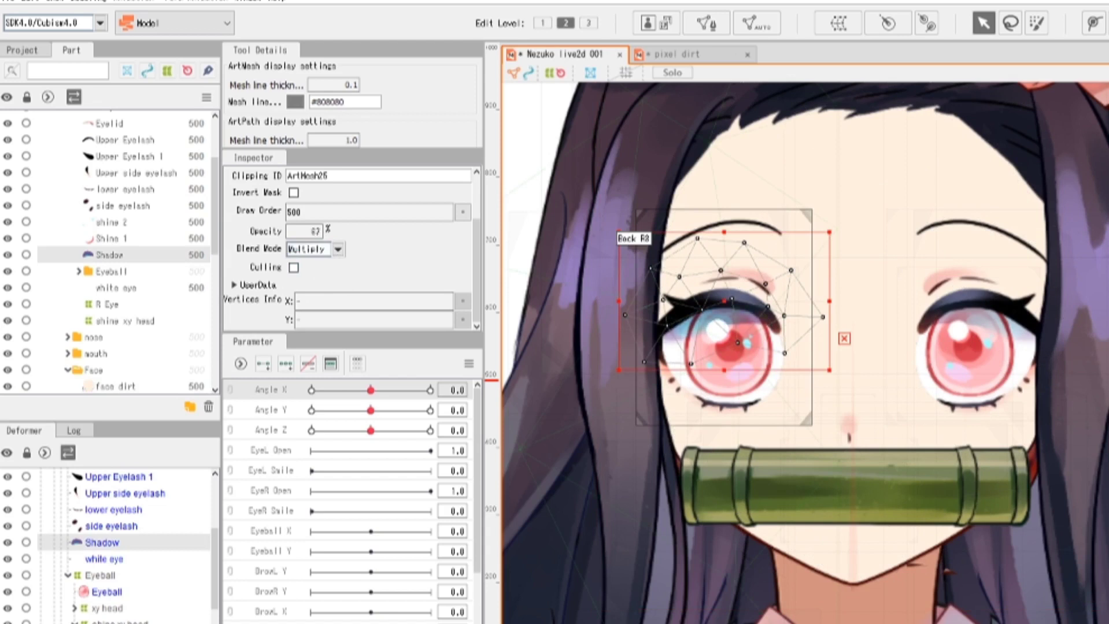
{"action": "scroll", "coordinate": [353, 249], "scroll_direction": "up", "scroll_amount": 3}
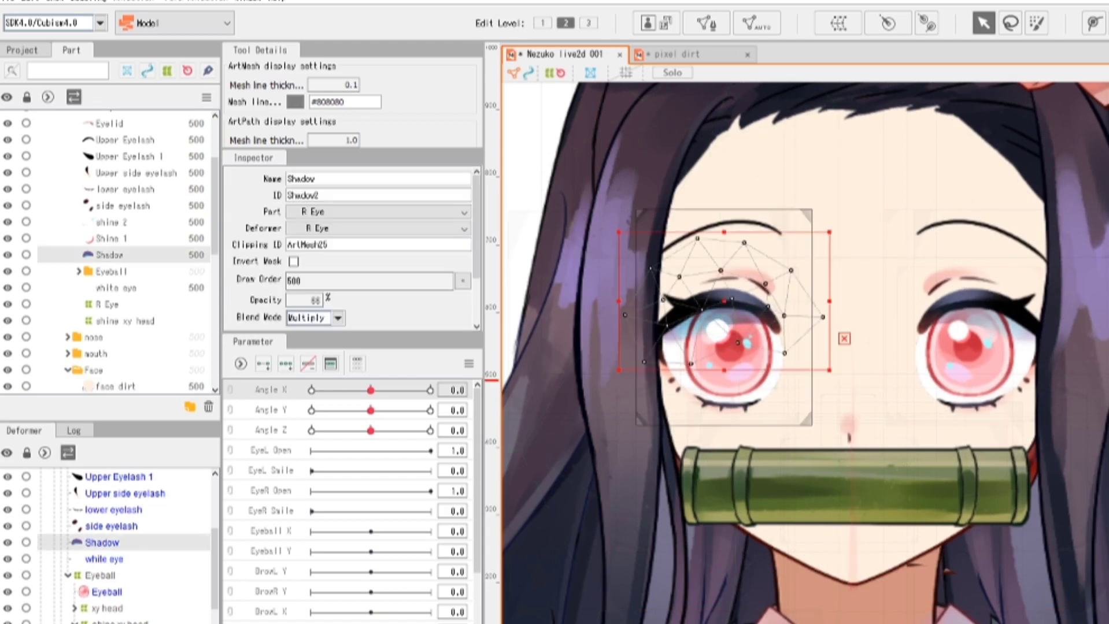
{"action": "left_click", "coordinate": [718, 329]}
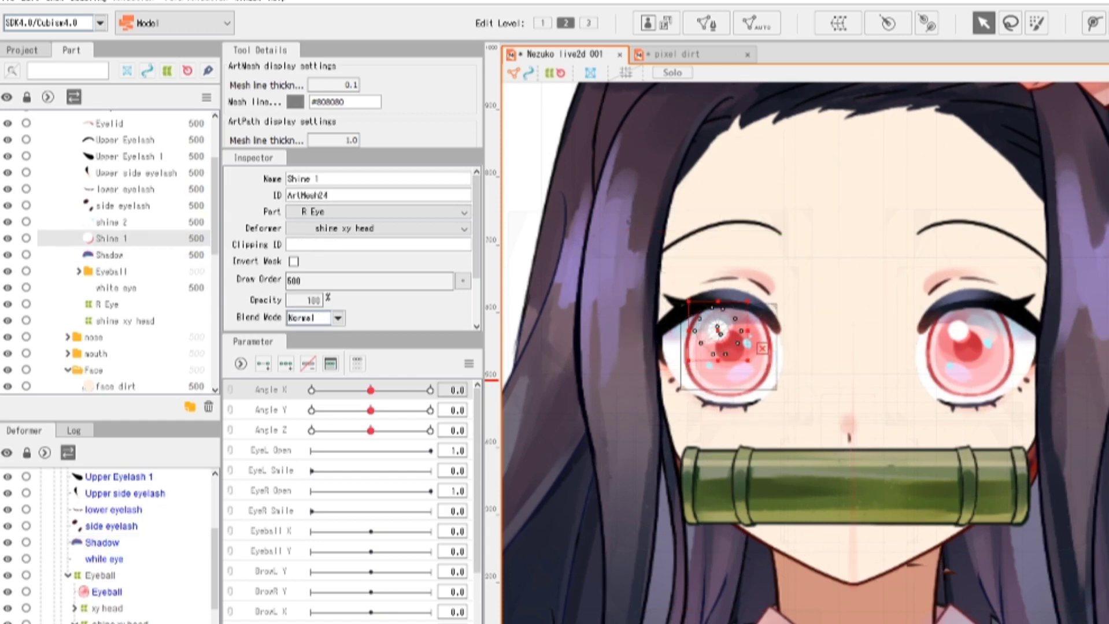
{"action": "key", "text": "Escape"}
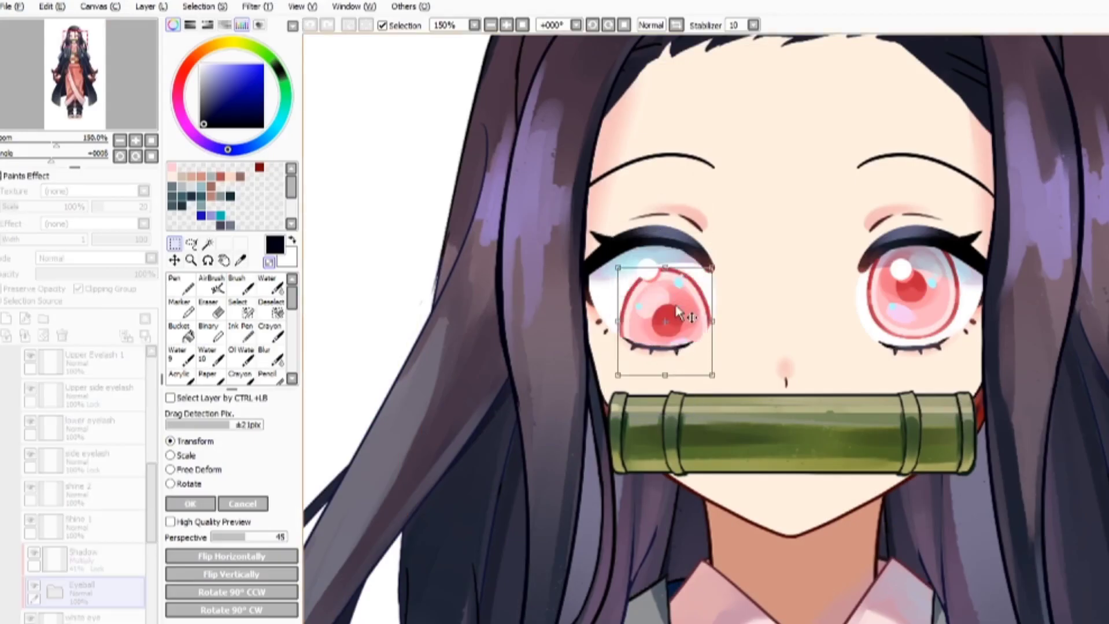
In PaintTool SAI, try moving the clipped Eyeball folder inside the eye white to check its clipping.
{"action": "left_click", "coordinate": [243, 504]}
{"action": "left_click", "coordinate": [204, 440]}
{"action": "left_click_drag", "start_coordinate": [677, 295], "coordinate": [703, 333]}
{"action": "left_click", "coordinate": [243, 504]}
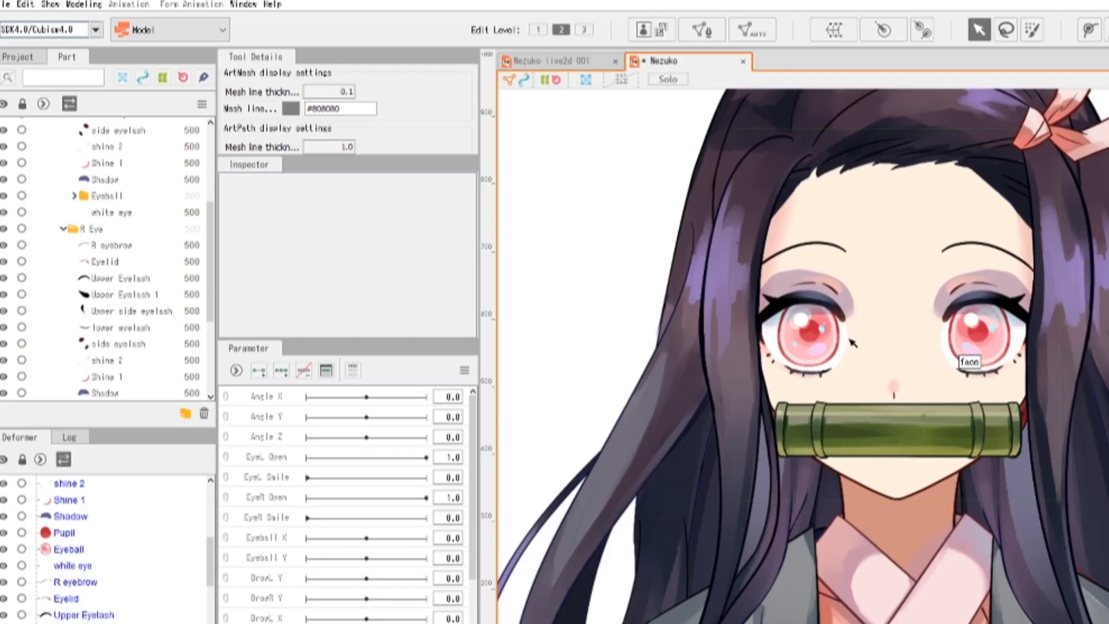
In Live2D Cubism Editor, clip the Nezuko model's R Eye Shadow to the white eye by setting its Clipping ID to ArtMesh25.
{"action": "scroll", "coordinate": [841, 340], "scroll_direction": "up", "scroll_amount": 5}
{"action": "left_click", "coordinate": [850, 264]}
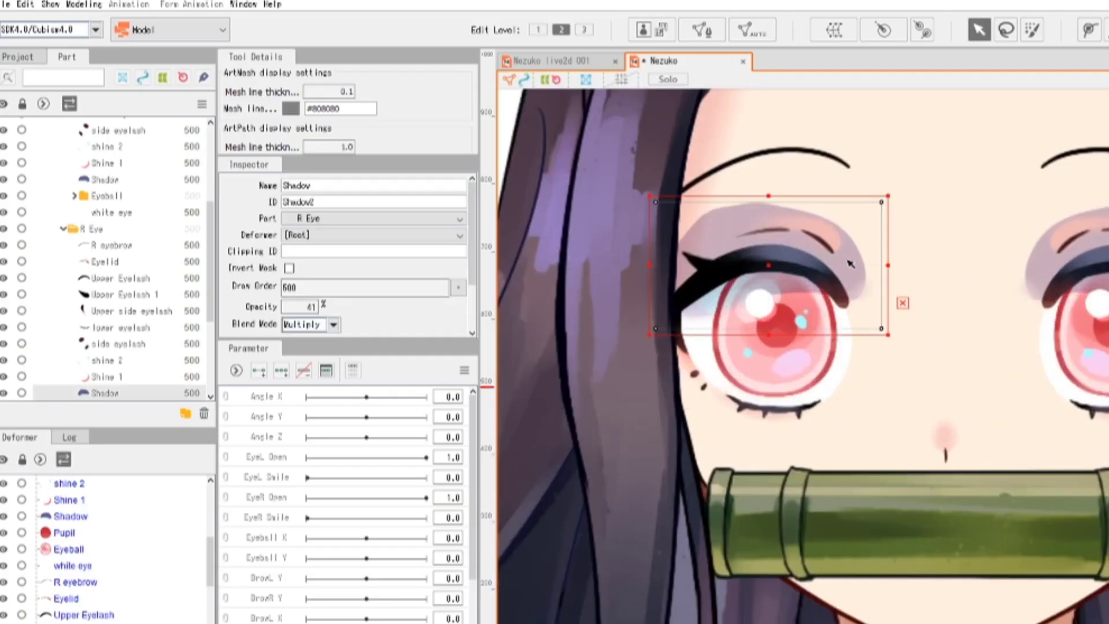
{"action": "left_click", "coordinate": [842, 380]}
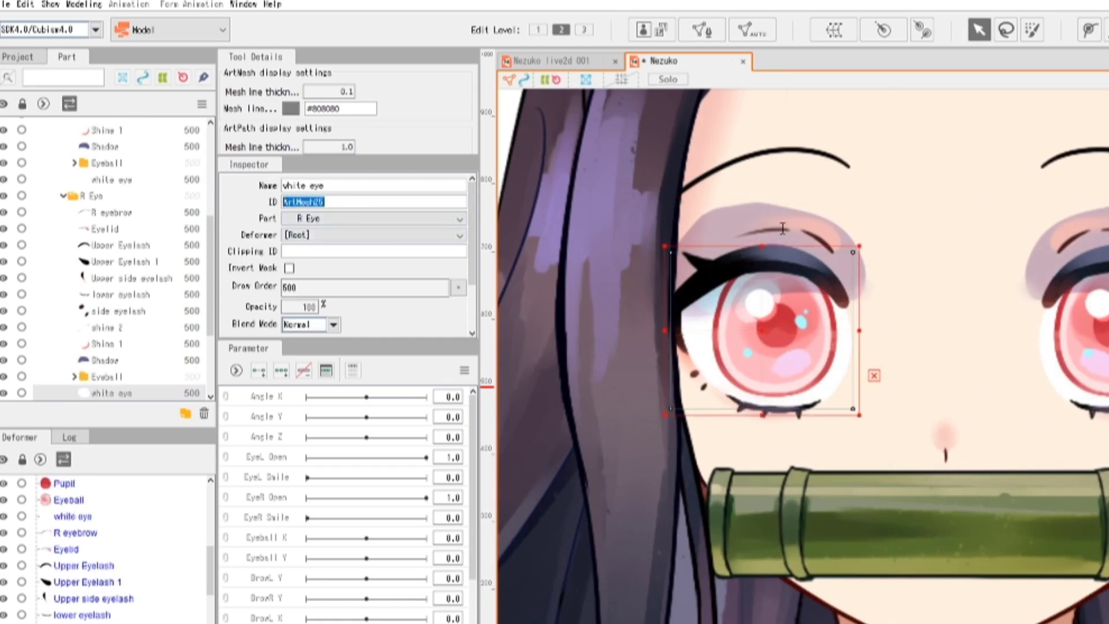
{"action": "double_click", "coordinate": [758, 220]}
{"action": "left_click", "coordinate": [696, 83]}
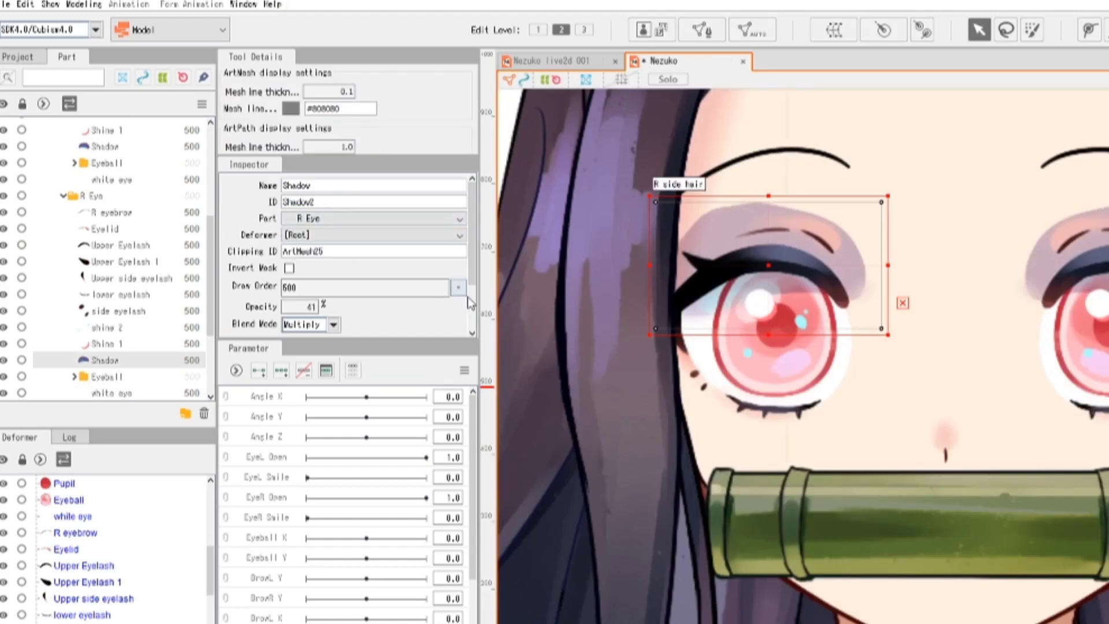
{"action": "key", "text": "Return"}
{"action": "left_click", "coordinate": [815, 519]}
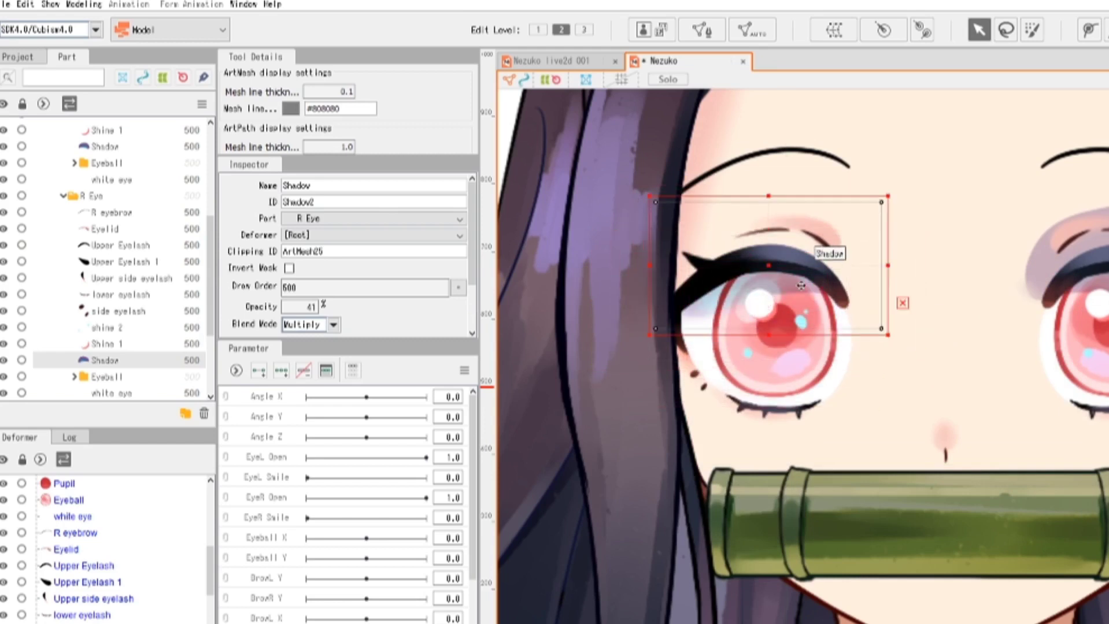
Clip the L Eye's Pupil, Eyeball, Shadow, Shine 1 and shine 2 to the white eye by setting their Clipping ID to ArtMesh16.
{"action": "left_click_drag", "start_coordinate": [1003, 330], "coordinate": [809, 337]}
{"action": "left_click", "coordinate": [997, 358]}
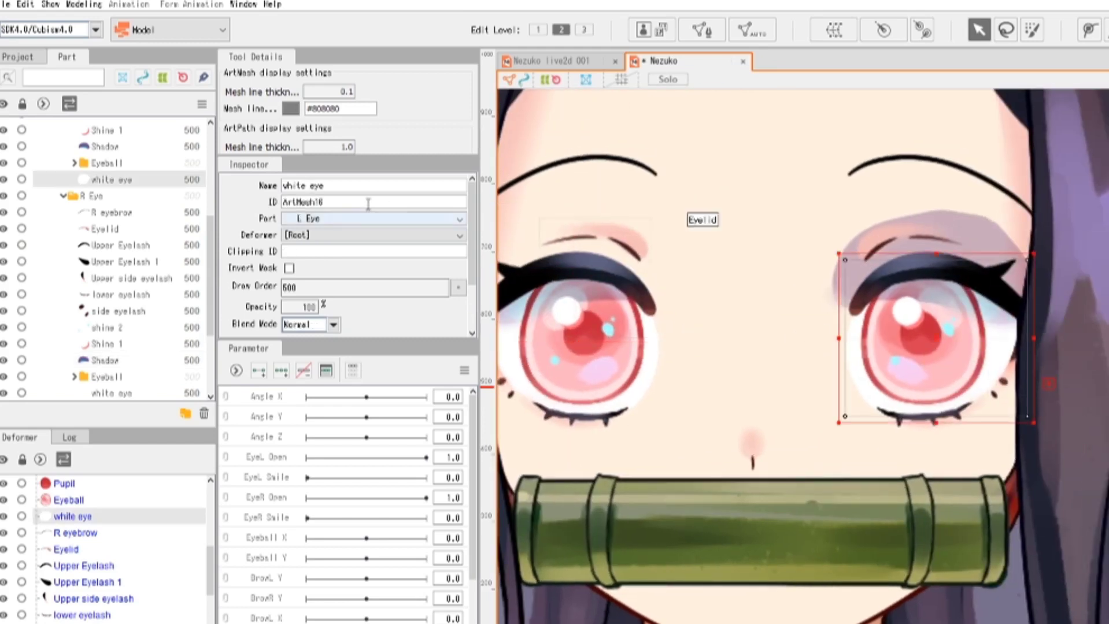
{"action": "scroll", "coordinate": [115, 261], "scroll_direction": "up", "scroll_amount": 3}
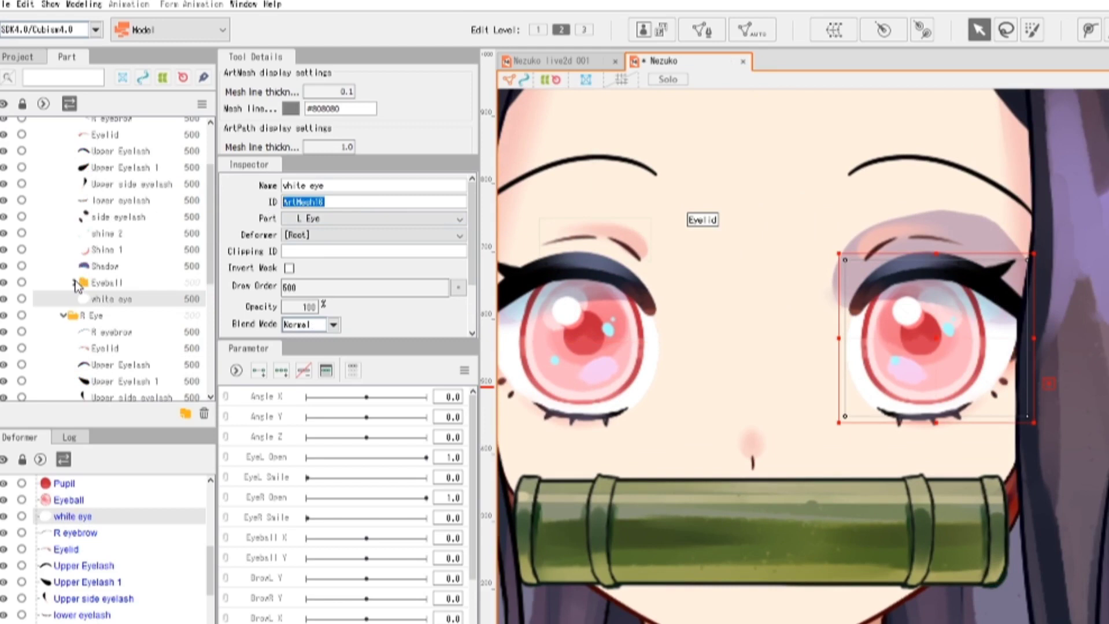
{"action": "left_click", "coordinate": [74, 283]}
{"action": "left_click", "coordinate": [111, 299]}
{"action": "left_click", "coordinate": [117, 315], "text": "ctrl"}
{"action": "left_click", "coordinate": [109, 266], "text": "ctrl"}
{"action": "left_click", "coordinate": [110, 250], "text": "ctrl"}
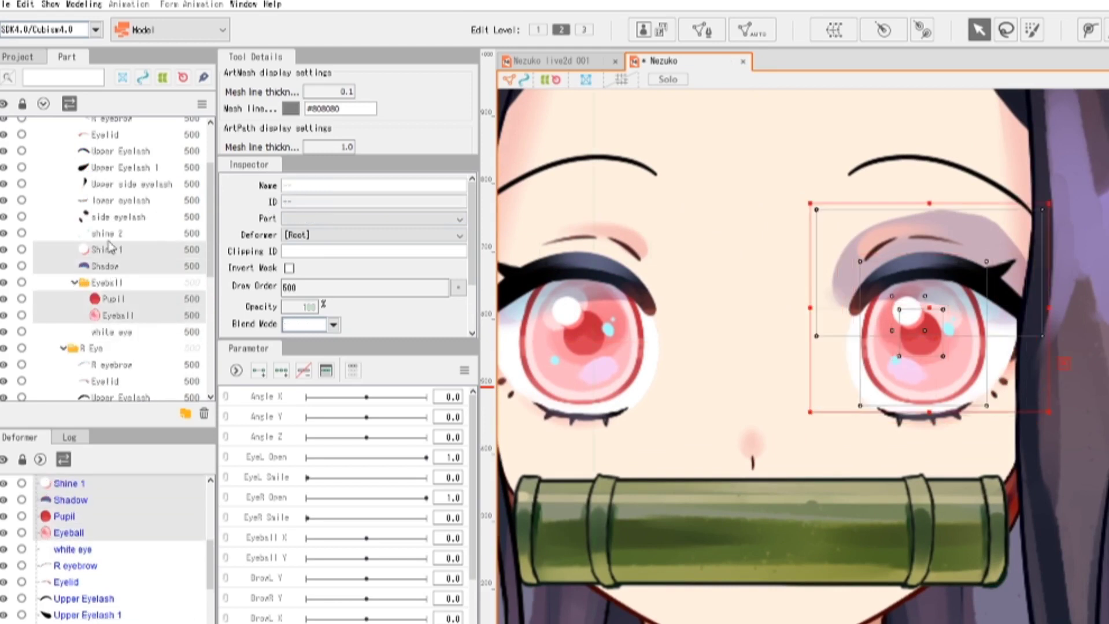
{"action": "left_click", "coordinate": [112, 233], "text": "ctrl"}
{"action": "key", "text": "Return"}
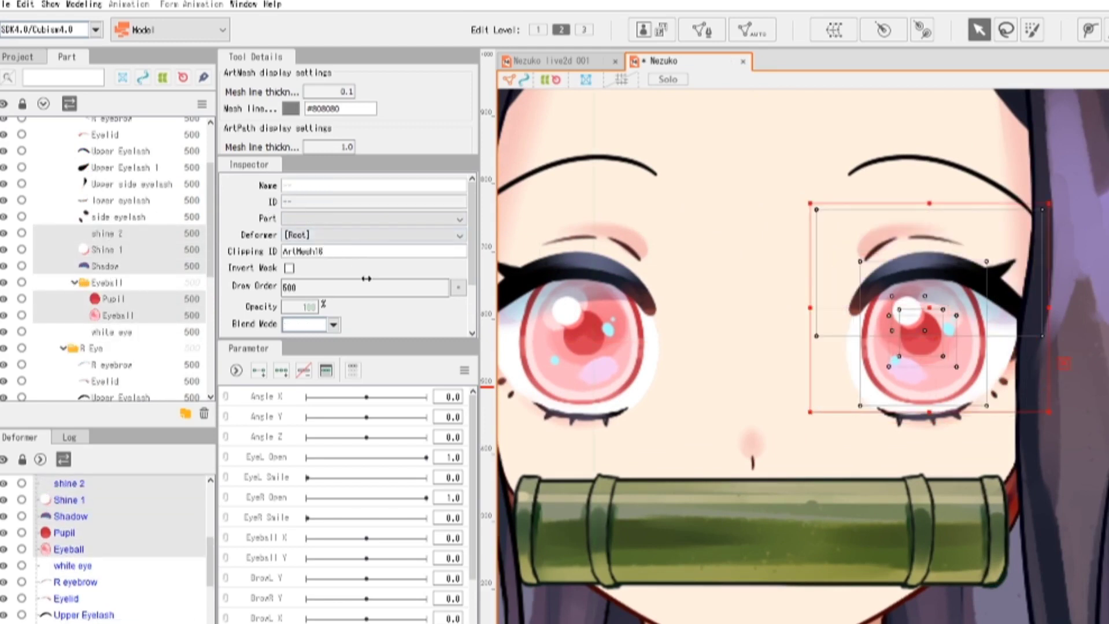
Try moving the selected left eye parts across the white eye to check their clipping.
{"action": "left_click_drag", "start_coordinate": [932, 311], "coordinate": [886, 337]}
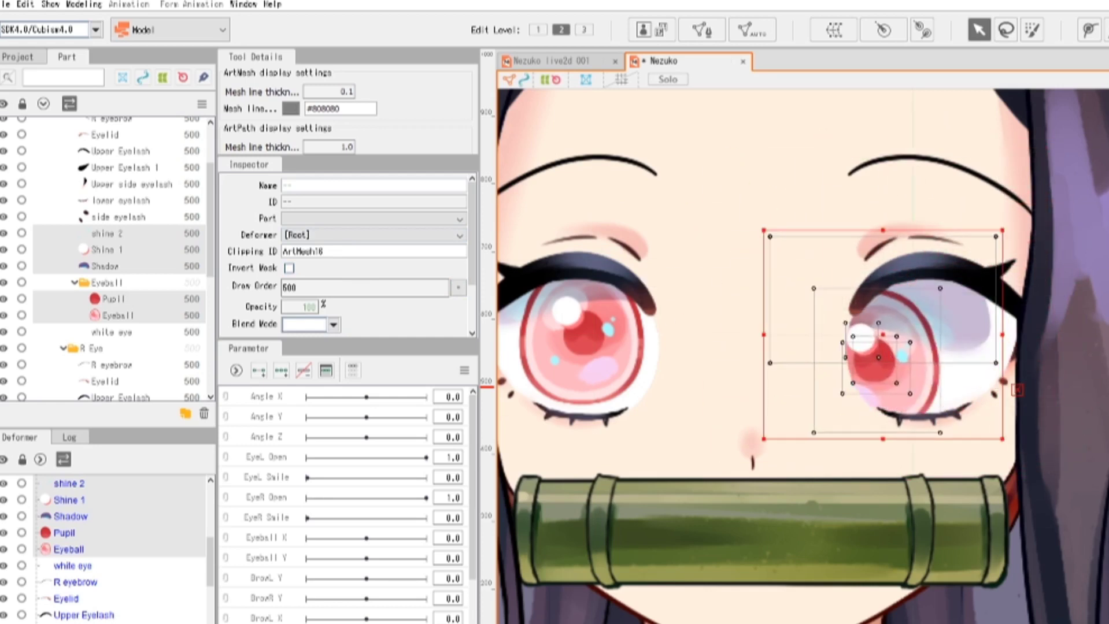
{"action": "scroll", "coordinate": [804, 305], "scroll_direction": "down", "scroll_amount": 2}
{"action": "scroll", "coordinate": [803, 306], "scroll_direction": "down", "scroll_amount": 2}
{"action": "left_click", "coordinate": [862, 233]}
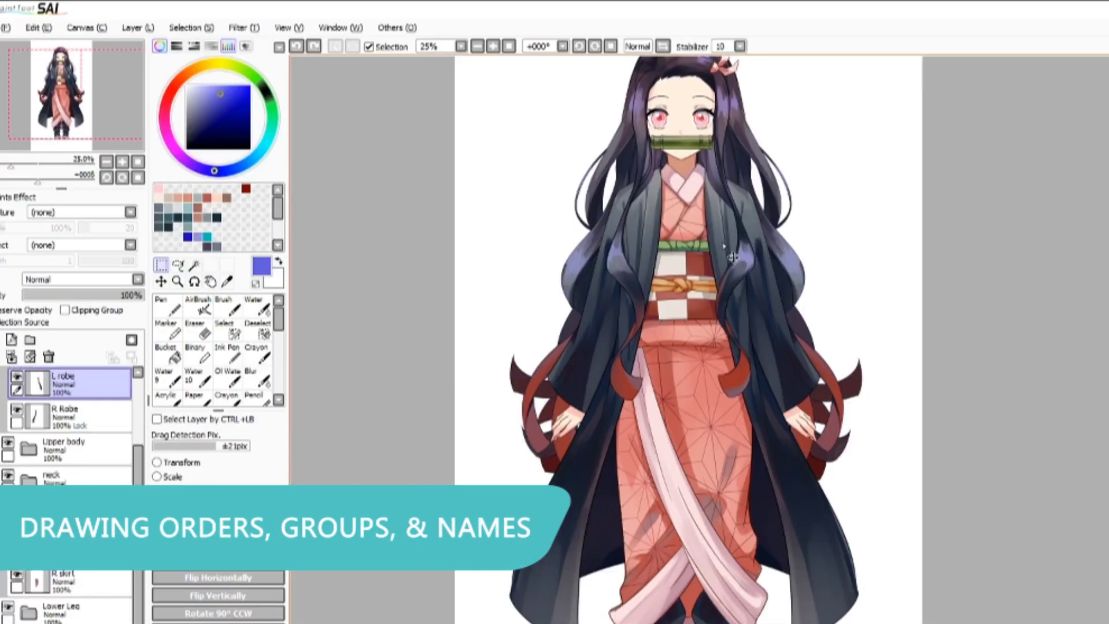
In PaintTool SAI, try pulling the L robe, R Robe, L skirt and R skirt layers outward to expose what lies beneath.
{"action": "left_click_drag", "start_coordinate": [733, 258], "coordinate": [893, 256]}
{"action": "left_click_drag", "start_coordinate": [653, 244], "coordinate": [588, 265]}
{"action": "left_click", "coordinate": [653, 232], "text": "ctrl+shift"}
{"action": "left_click_drag", "start_coordinate": [692, 402], "coordinate": [802, 397]}
{"action": "left_click", "coordinate": [676, 444], "text": "ctrl+shift"}
{"action": "left_click_drag", "start_coordinate": [676, 444], "coordinate": [603, 442]}
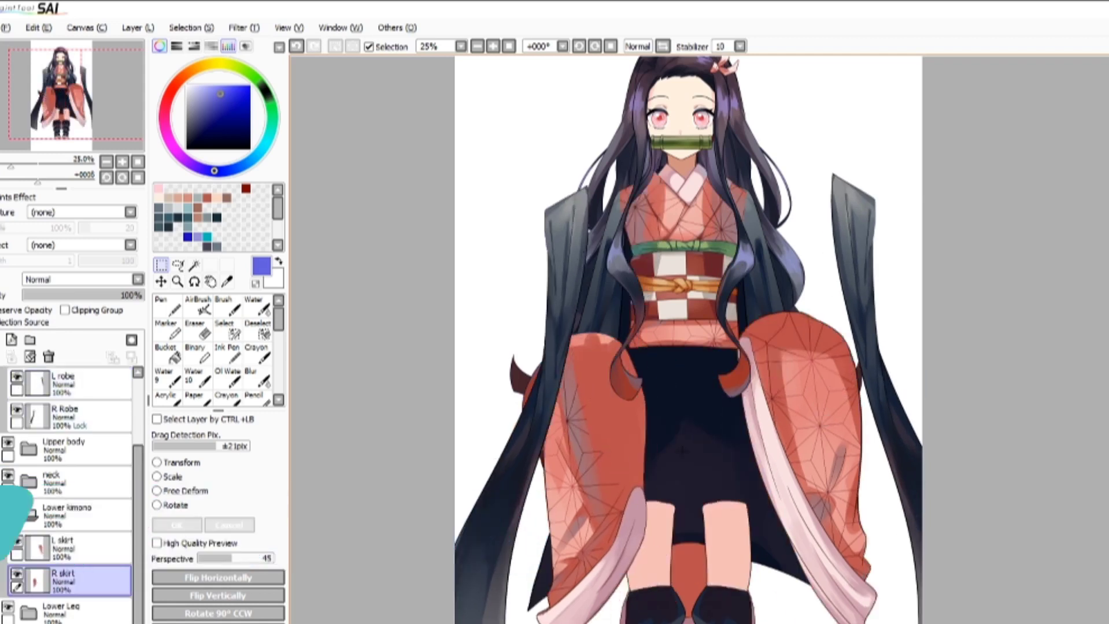
Try moving further clothing and lower body layers apart to show that each piece is separate.
{"action": "scroll", "coordinate": [685, 447], "scroll_direction": "up", "scroll_amount": 1}
{"action": "scroll", "coordinate": [685, 448], "scroll_direction": "down", "scroll_amount": 2}
{"action": "scroll", "coordinate": [672, 300], "scroll_direction": "up", "scroll_amount": 1}
{"action": "left_click", "coordinate": [688, 303], "text": "ctrl+shift"}
{"action": "left_click", "coordinate": [773, 357], "text": "ctrl+shift"}
{"action": "left_click_drag", "start_coordinate": [773, 357], "coordinate": [844, 357]}
{"action": "left_click", "coordinate": [850, 405], "text": "ctrl+shift"}
{"action": "left_click", "coordinate": [606, 371], "text": "ctrl+shift"}
{"action": "left_click_drag", "start_coordinate": [606, 371], "coordinate": [575, 373]}
{"action": "left_click", "coordinate": [689, 462], "text": "ctrl+shift"}
{"action": "left_click_drag", "start_coordinate": [689, 461], "coordinate": [849, 318]}
Try moving the front hair and both side hair strands away from the face.
{"action": "scroll", "coordinate": [694, 138], "scroll_direction": "up", "scroll_amount": 2}
{"action": "left_click", "coordinate": [693, 138], "text": "ctrl+shift"}
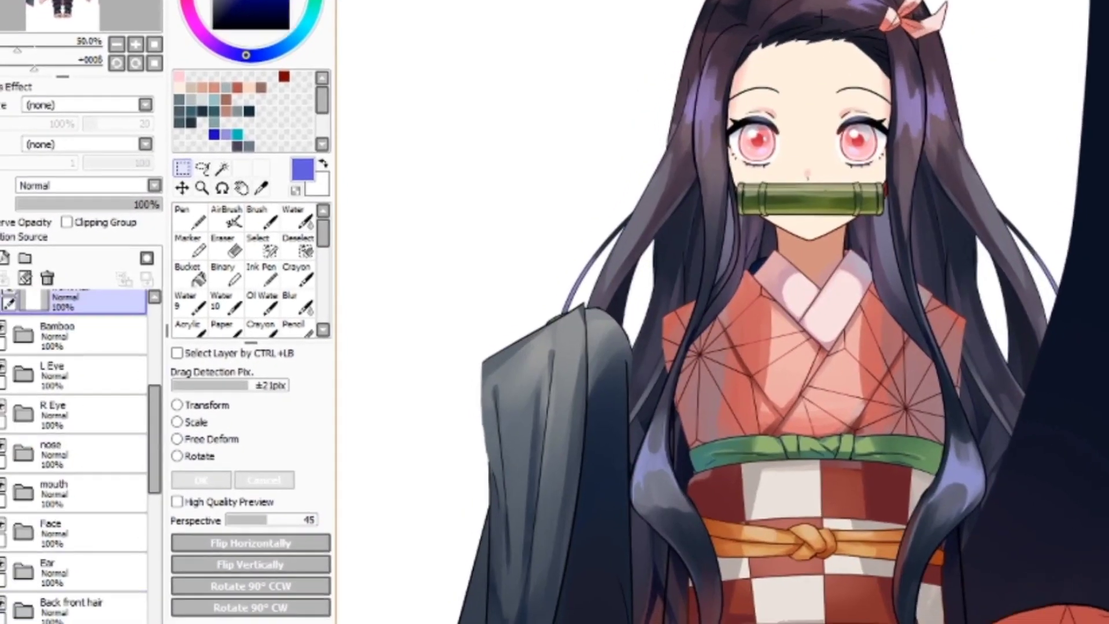
{"action": "left_click_drag", "start_coordinate": [822, 16], "coordinate": [570, 43]}
{"action": "left_click", "coordinate": [708, 145], "text": "ctrl+shift"}
{"action": "left_click_drag", "start_coordinate": [708, 144], "coordinate": [535, 162]}
{"action": "left_click", "coordinate": [911, 145], "text": "ctrl+shift"}
{"action": "left_click_drag", "start_coordinate": [910, 145], "coordinate": [1070, 156]}
{"action": "left_click", "coordinate": [1048, 113], "text": "ctrl+shift"}
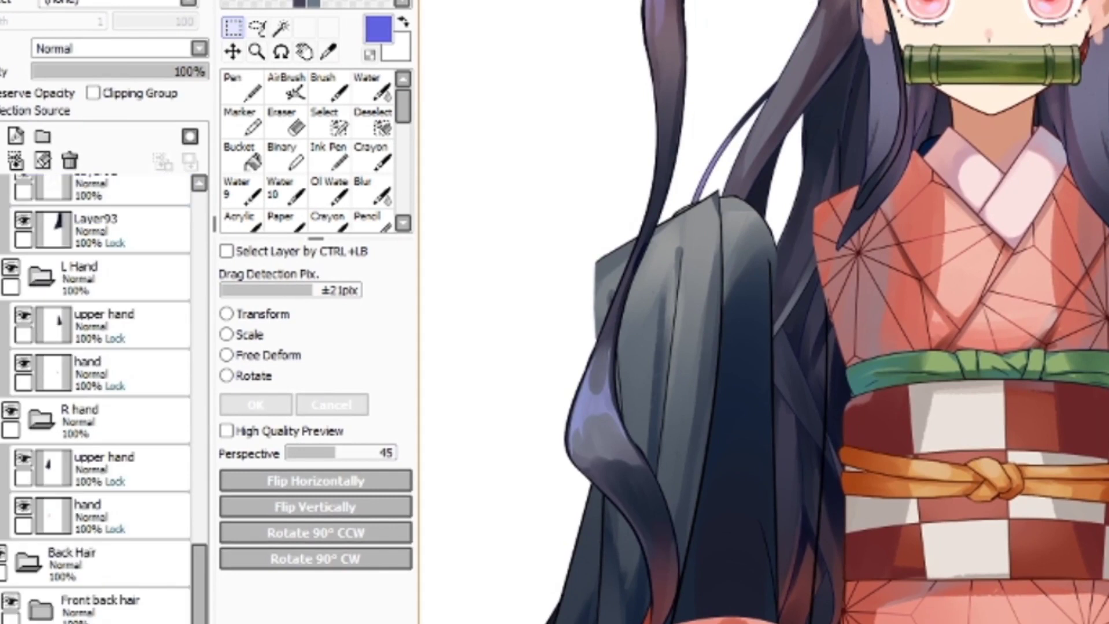
Try moving the back hair layers and the bamboo muzzle out of place to reveal the parts behind them.
{"action": "scroll", "coordinate": [1022, 68], "scroll_direction": "down", "scroll_amount": 2}
{"action": "left_click", "coordinate": [917, 68], "text": "ctrl+shift"}
{"action": "left_click_drag", "start_coordinate": [918, 68], "coordinate": [861, 61]}
{"action": "left_click", "coordinate": [1005, 2], "text": "ctrl+shift"}
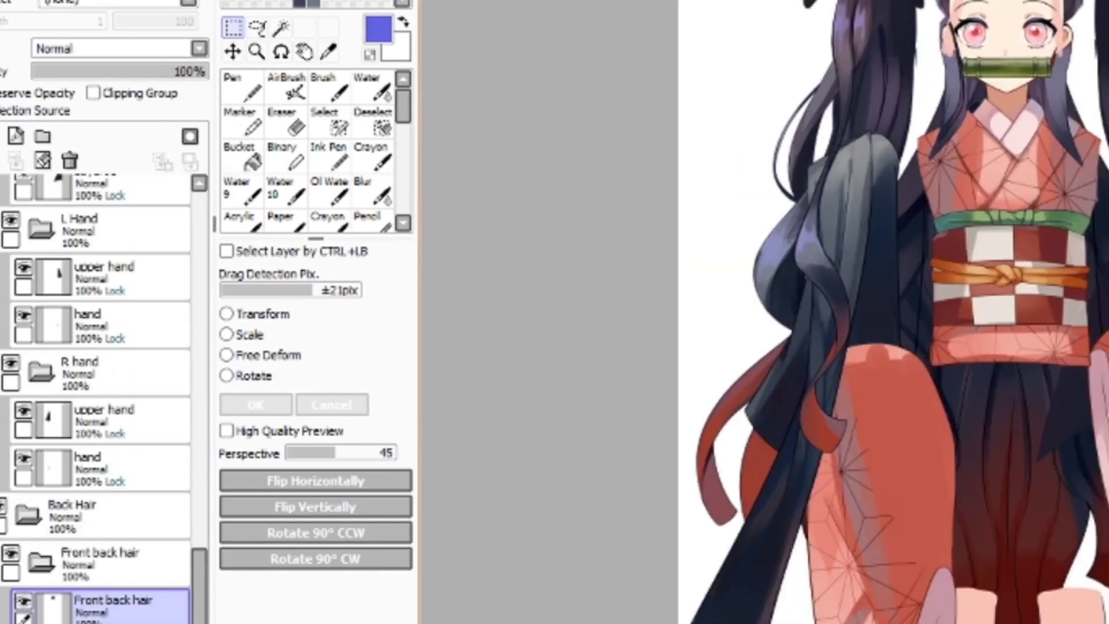
{"action": "left_click", "coordinate": [1004, 2], "text": "ctrl+shift"}
{"action": "scroll", "coordinate": [994, 2], "scroll_direction": "up", "scroll_amount": 2}
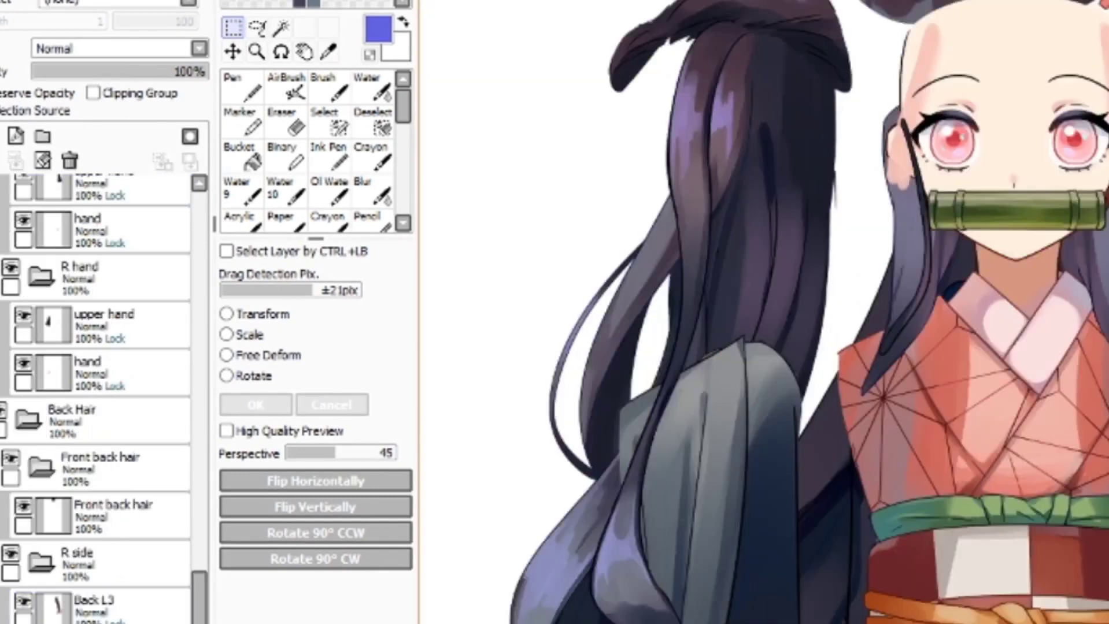
{"action": "scroll", "coordinate": [994, 2], "scroll_direction": "down", "scroll_amount": 4}
{"action": "left_click", "coordinate": [1015, 218], "text": "ctrl+shift"}
{"action": "left_click_drag", "start_coordinate": [1016, 218], "coordinate": [1007, 336]}
Undo all the test moves of the separated character layers.
{"action": "key", "text": "ctrl+z"}
{"action": "key", "text": "ctrl+z"}
{"action": "key", "text": "ctrl+z"}
{"action": "key", "text": "ctrl+z"}
{"action": "key", "text": "ctrl+z"}
{"action": "key", "text": "ctrl+z"}
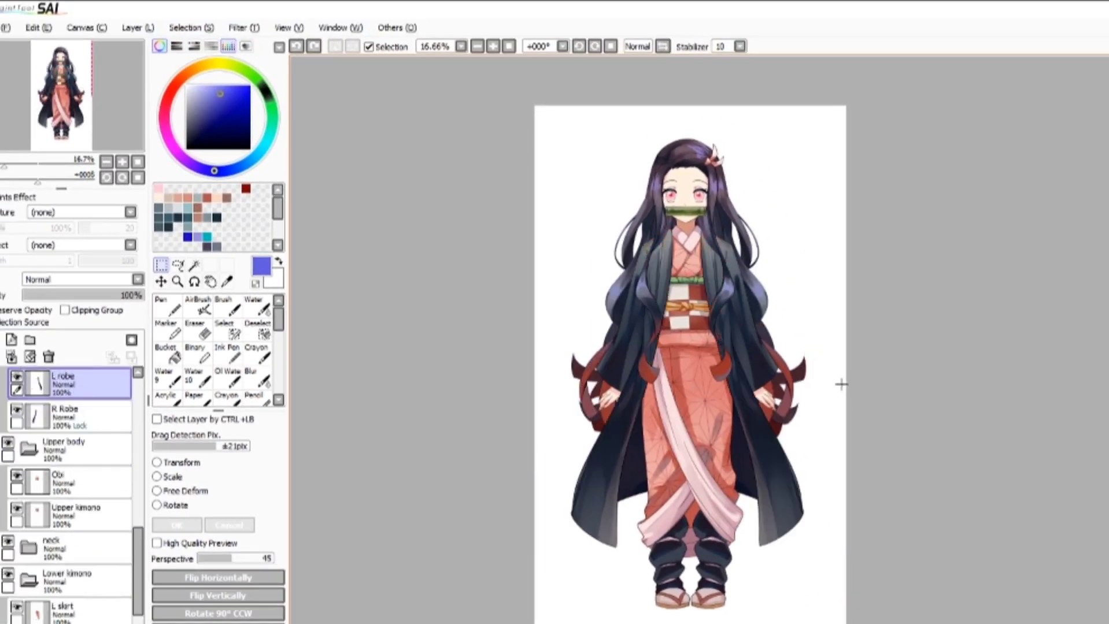
Collapse the front Side and Head folders and select the main Nezuko folder.
{"action": "scroll", "coordinate": [628, 296], "scroll_direction": "up", "scroll_amount": 1}
{"action": "left_click_drag", "start_coordinate": [678, 363], "coordinate": [658, 460]}
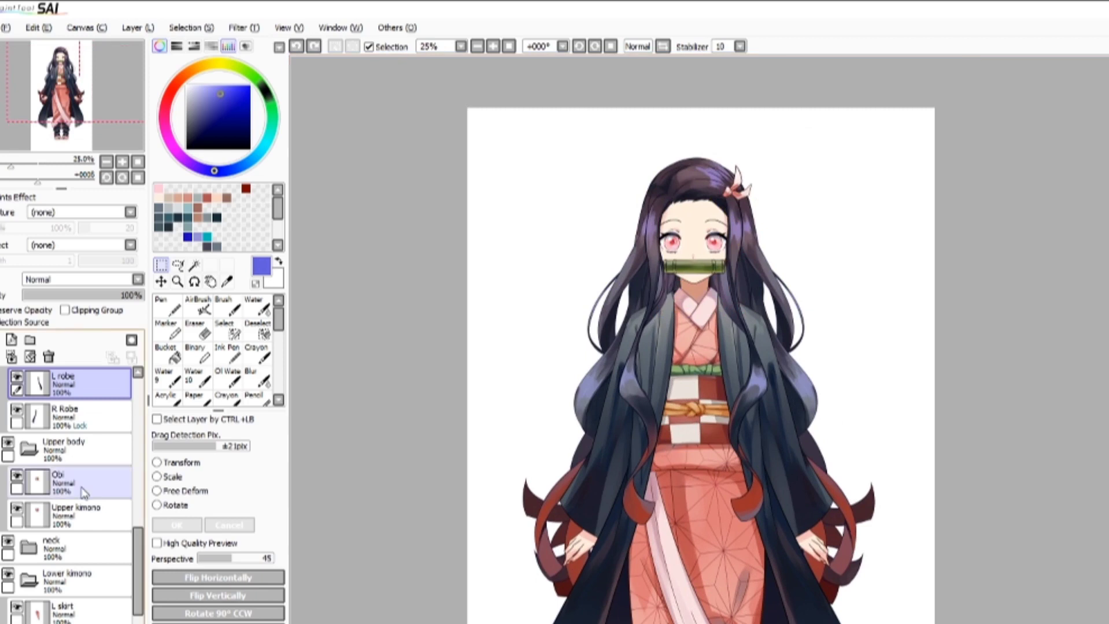
{"action": "scroll", "coordinate": [81, 495], "scroll_direction": "up", "scroll_amount": 3}
{"action": "scroll", "coordinate": [65, 509], "scroll_direction": "down", "scroll_amount": 1}
{"action": "left_click", "coordinate": [30, 568]}
{"action": "scroll", "coordinate": [45, 562], "scroll_direction": "up", "scroll_amount": 15}
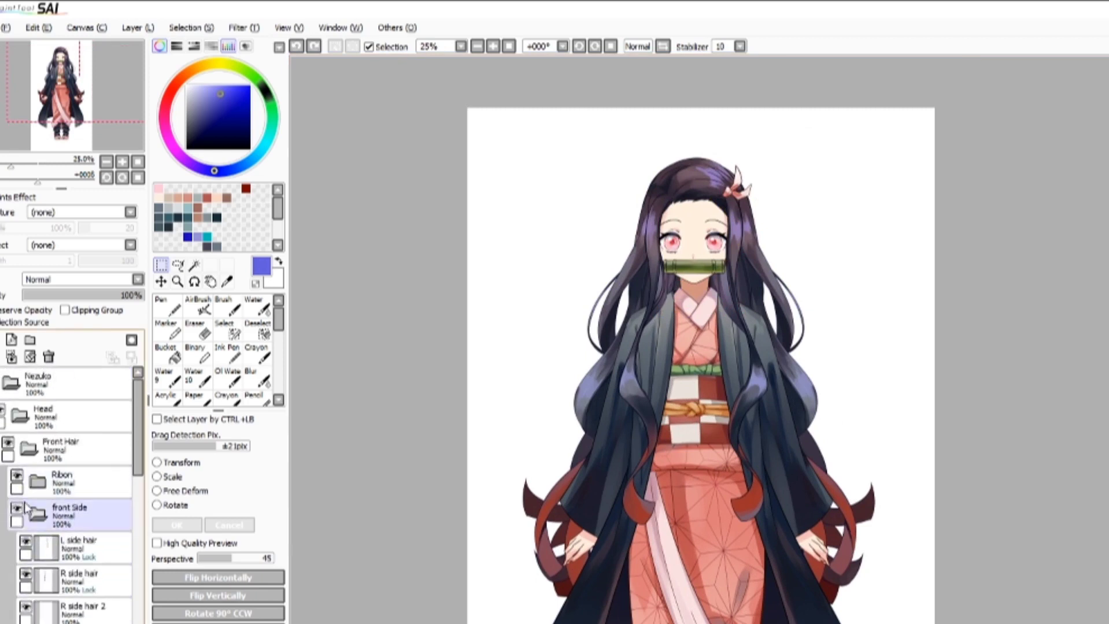
{"action": "left_click", "coordinate": [37, 513]}
{"action": "left_click", "coordinate": [27, 414]}
{"action": "left_click", "coordinate": [11, 382]}
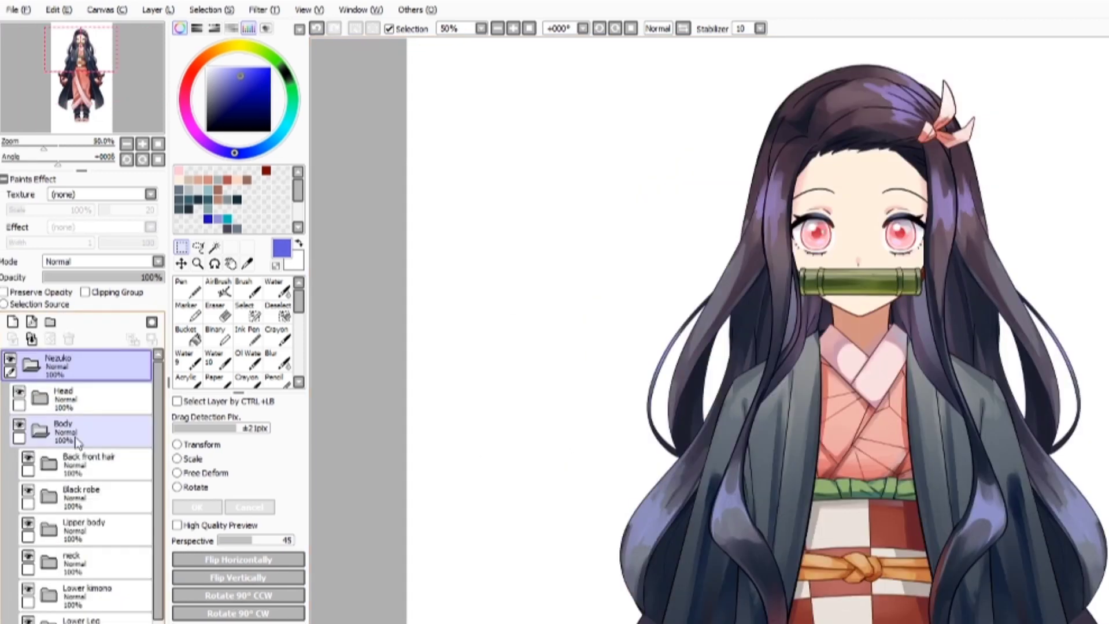
Look through the Body subfolders, collapse the Body folder, and try moving the Head folder as one group.
{"action": "scroll", "coordinate": [99, 464], "scroll_direction": "down", "scroll_amount": 6}
{"action": "scroll", "coordinate": [99, 464], "scroll_direction": "up", "scroll_amount": 5}
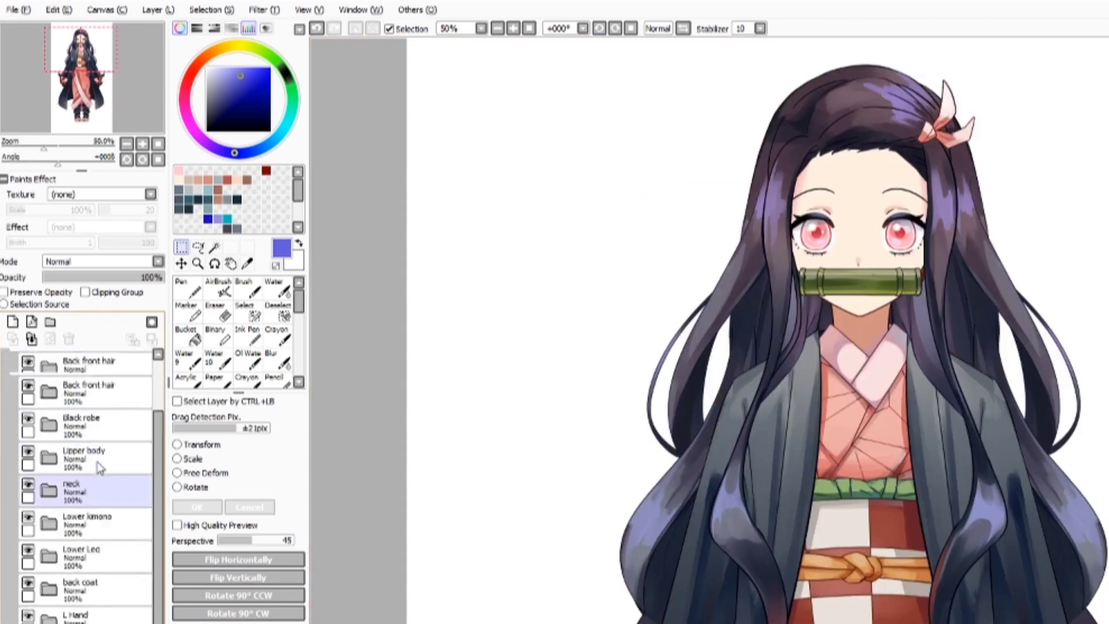
{"action": "left_click", "coordinate": [39, 375]}
{"action": "scroll", "coordinate": [38, 374], "scroll_direction": "down", "scroll_amount": 1}
{"action": "left_click", "coordinate": [84, 385]}
{"action": "key", "text": "ctrl+t"}
{"action": "left_click_drag", "start_coordinate": [874, 411], "coordinate": [791, 397]}
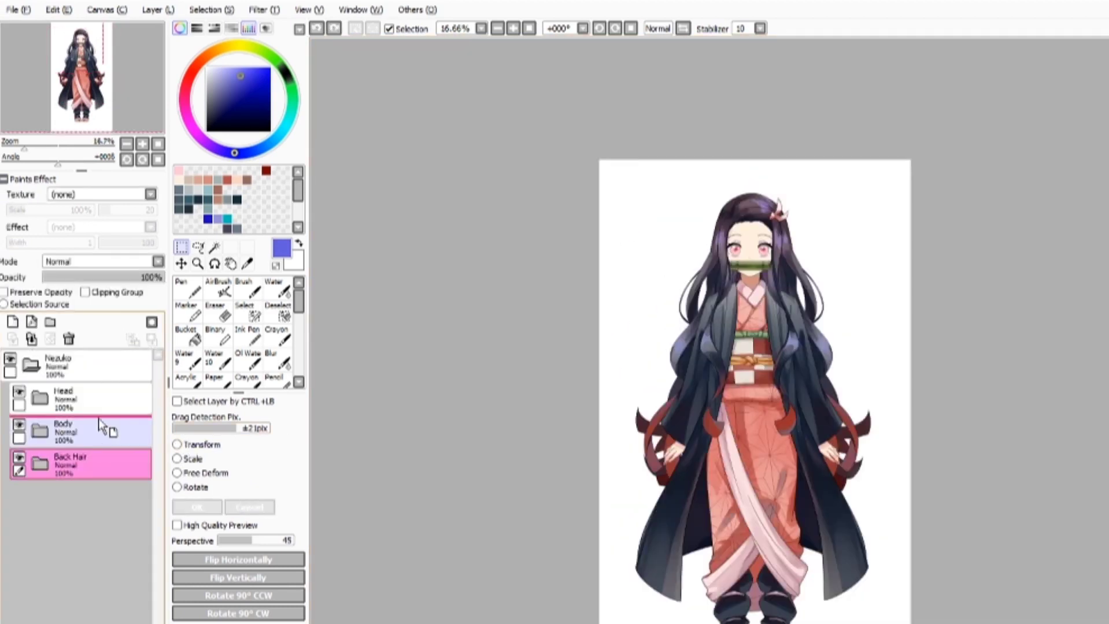
Reorder the Back Hair folder above Body and try moving it together with the Head folder, cancelling the transform.
{"action": "left_click_drag", "start_coordinate": [81, 462], "coordinate": [81, 430]}
{"action": "scroll", "coordinate": [518, 395], "scroll_direction": "up", "scroll_amount": 1}
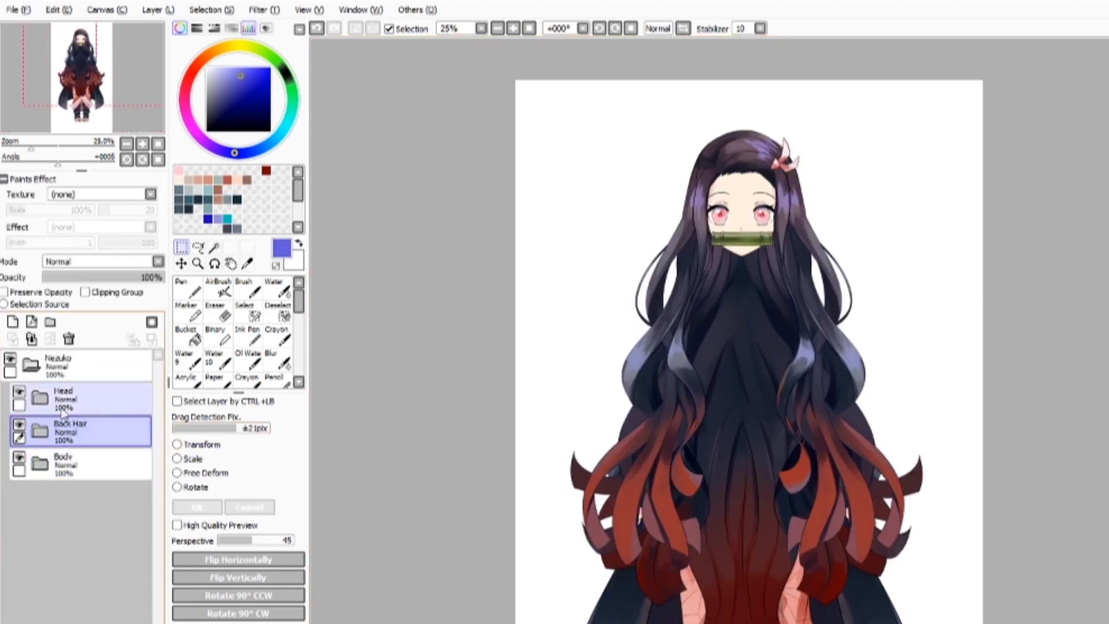
{"action": "key", "text": "ctrl+t"}
{"action": "left_click_drag", "start_coordinate": [844, 382], "coordinate": [983, 382]}
{"action": "left_click", "coordinate": [249, 507]}
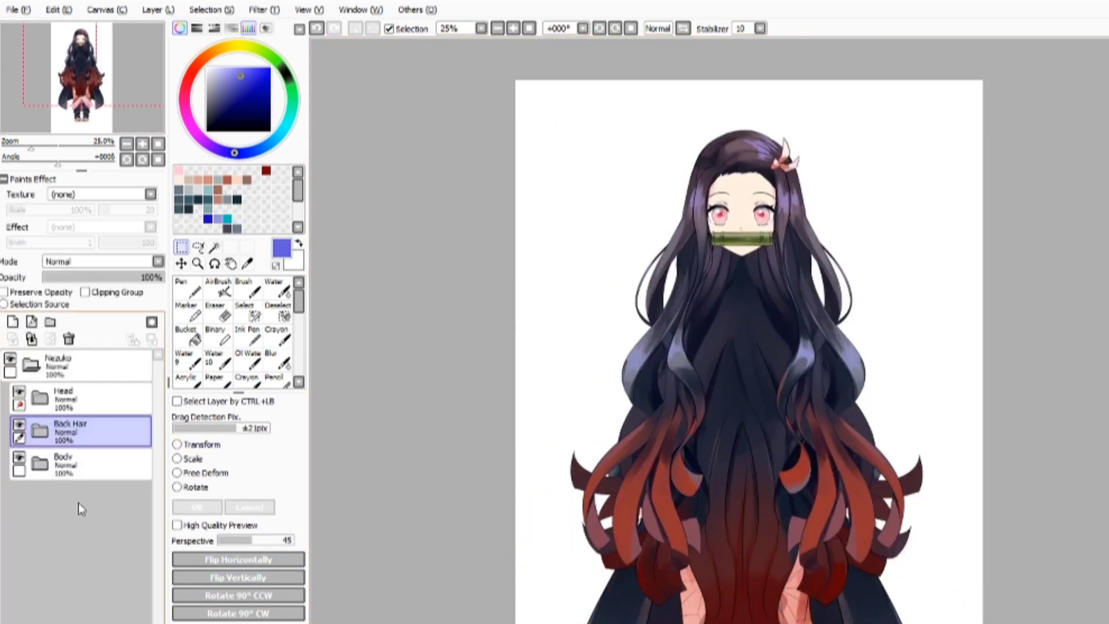
Drop the Back Hair folder below Body again, reorder the Head folder, and try a transform on the group.
{"action": "left_click_drag", "start_coordinate": [109, 436], "coordinate": [95, 473]}
{"action": "left_click_drag", "start_coordinate": [116, 400], "coordinate": [91, 448]}
{"action": "key", "text": "ctrl+t"}
{"action": "left_click_drag", "start_coordinate": [873, 347], "coordinate": [690, 326]}
{"action": "left_click", "coordinate": [254, 509]}
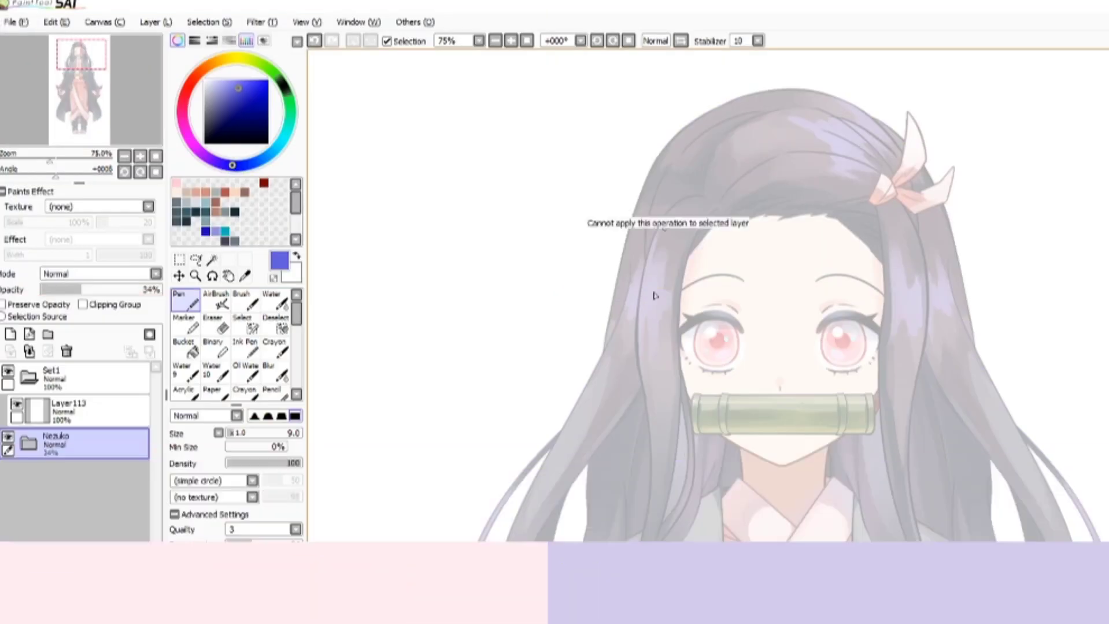
Sketch the turned face outline and the first eye on Layer113 with the Pen over the faded illustration.
{"action": "left_click_drag", "start_coordinate": [676, 225], "coordinate": [674, 372]}
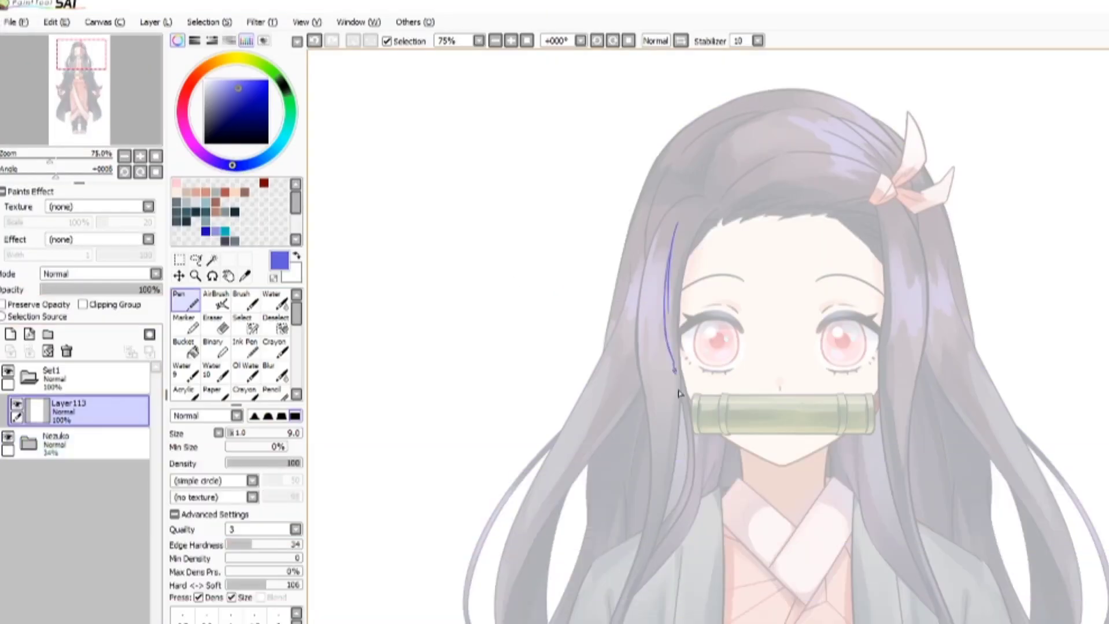
{"action": "key", "text": "ctrl+z"}
{"action": "left_click_drag", "start_coordinate": [768, 464], "coordinate": [858, 423]}
{"action": "scroll", "coordinate": [699, 322], "scroll_direction": "up", "scroll_amount": 3}
{"action": "left_click_drag", "start_coordinate": [643, 346], "coordinate": [797, 375]}
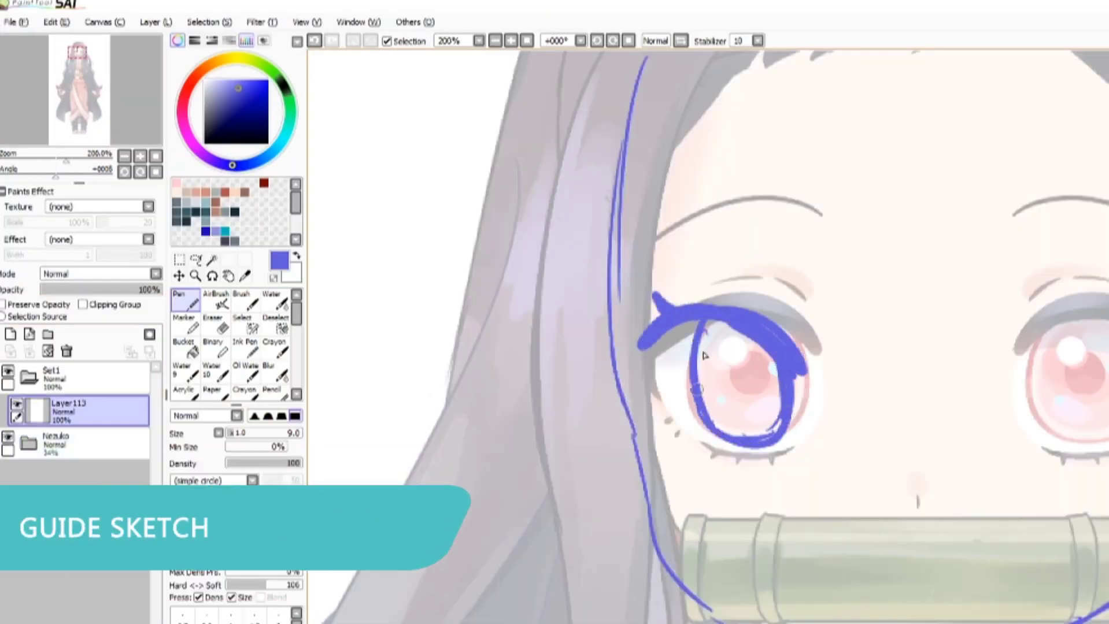
{"action": "left_click_drag", "start_coordinate": [688, 440], "coordinate": [775, 457]}
Sketch the bamboo muzzle with its bands and strap for the turned head on the guide layer.
{"action": "scroll", "coordinate": [768, 457], "scroll_direction": "down", "scroll_amount": 1}
{"action": "key", "text": "ctrl+z"}
{"action": "left_click_drag", "start_coordinate": [641, 475], "coordinate": [907, 495]}
{"action": "left_click_drag", "start_coordinate": [653, 546], "coordinate": [914, 560]}
{"action": "left_click_drag", "start_coordinate": [909, 509], "coordinate": [896, 567]}
{"action": "left_click_drag", "start_coordinate": [820, 490], "coordinate": [919, 568]}
{"action": "left_click_drag", "start_coordinate": [842, 559], "coordinate": [948, 569]}
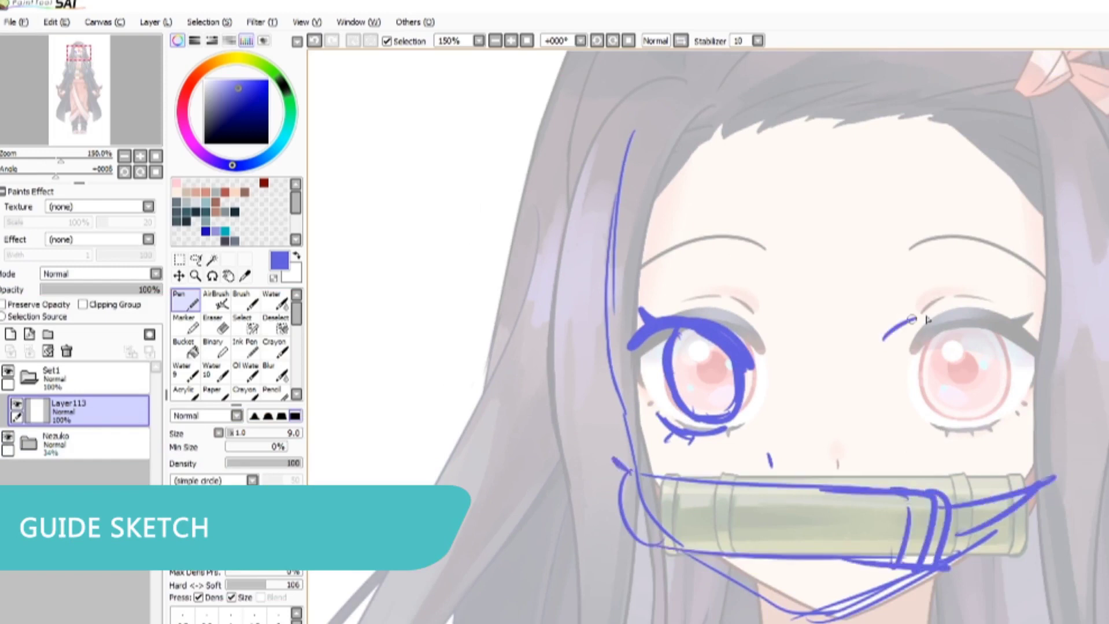
Sketch the second eye with its lower lashes and both eyebrows on the guide layer.
{"action": "left_click_drag", "start_coordinate": [989, 369], "coordinate": [930, 415]}
{"action": "left_click_drag", "start_coordinate": [895, 426], "coordinate": [982, 429]}
{"action": "left_click_drag", "start_coordinate": [856, 267], "coordinate": [1035, 288]}
{"action": "left_click_drag", "start_coordinate": [620, 277], "coordinate": [747, 259]}
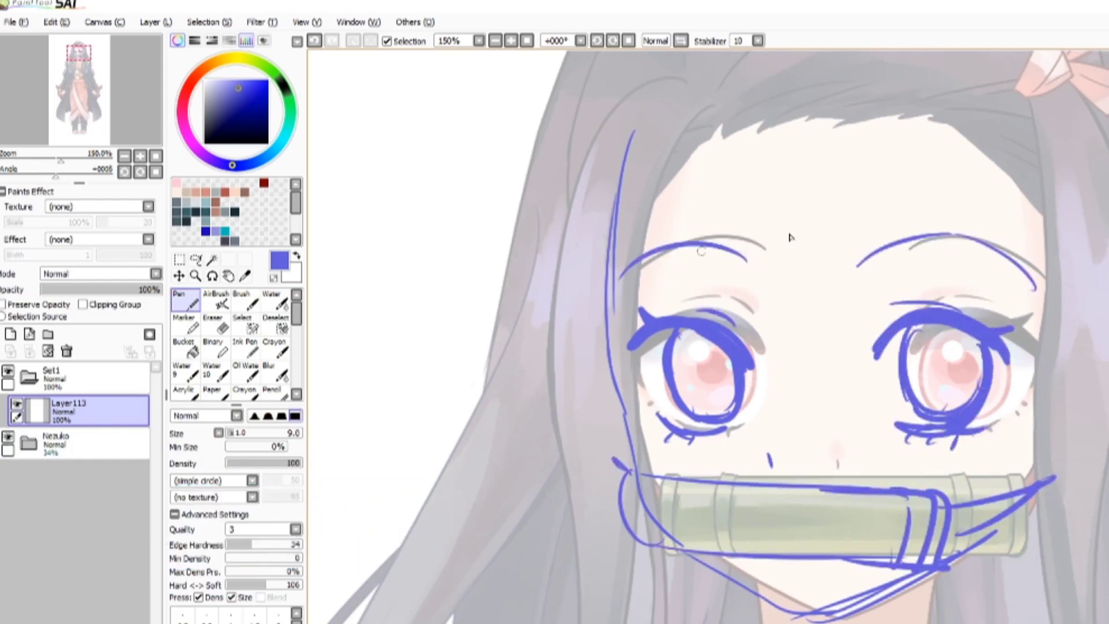
Narrow the sketched eye nearest the turned face outline from both sides with Transform.
{"action": "scroll", "coordinate": [768, 296], "scroll_direction": "down", "scroll_amount": 1}
{"action": "left_click", "coordinate": [179, 260]}
{"action": "left_click", "coordinate": [175, 456]}
{"action": "left_click_drag", "start_coordinate": [752, 346], "coordinate": [741, 347]}
{"action": "left_click_drag", "start_coordinate": [648, 349], "coordinate": [657, 349]}
{"action": "key", "text": "Return"}
{"action": "scroll", "coordinate": [622, 268], "scroll_direction": "down", "scroll_amount": 1}
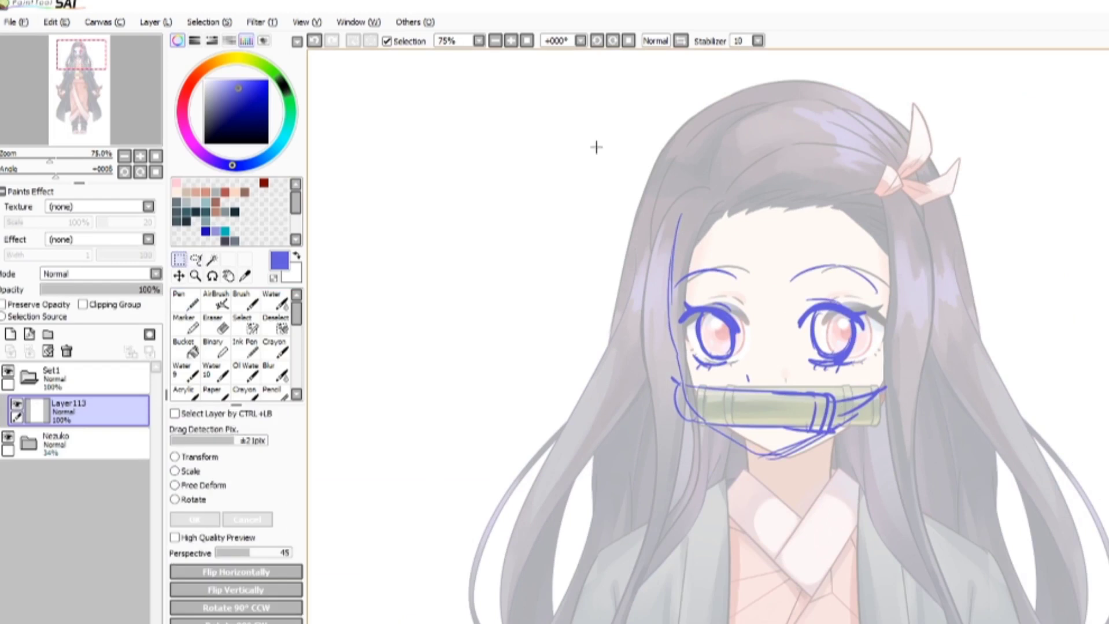
Duplicate the face guide sketch onto its own layer, flip the copy horizontally, and apply the transforms on both sketches.
{"action": "left_click_drag", "start_coordinate": [594, 147], "coordinate": [977, 498]}
{"action": "key", "text": "ctrl+c"}
{"action": "key", "text": "ctrl+v"}
{"action": "key", "text": "ctrl+t"}
{"action": "left_click", "coordinate": [236, 572]}
{"action": "mouse_move", "coordinate": [770, 282]}
{"action": "left_mouse_down"}
{"action": "mouse_move", "coordinate": [808, 282]}
{"action": "mouse_move", "coordinate": [744, 286]}
{"action": "left_mouse_up"}
{"action": "left_click", "coordinate": [210, 520]}
{"action": "left_click", "coordinate": [87, 445]}
{"action": "key", "text": "ctrl+t"}
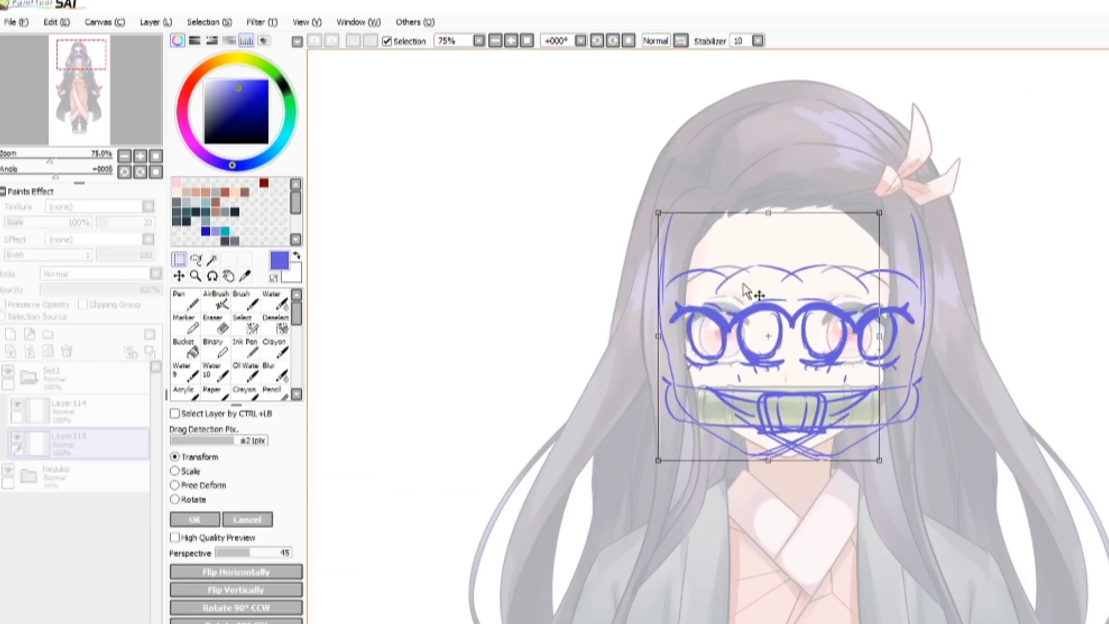
{"action": "left_click", "coordinate": [200, 520]}
Hide Layer113 and Layer114, and sketch the jaw outline of the downward-looking face on a new layer.
{"action": "left_click", "coordinate": [16, 437]}
{"action": "left_click", "coordinate": [16, 404]}
{"action": "left_click", "coordinate": [11, 334]}
{"action": "left_click_drag", "start_coordinate": [678, 340], "coordinate": [703, 417]}
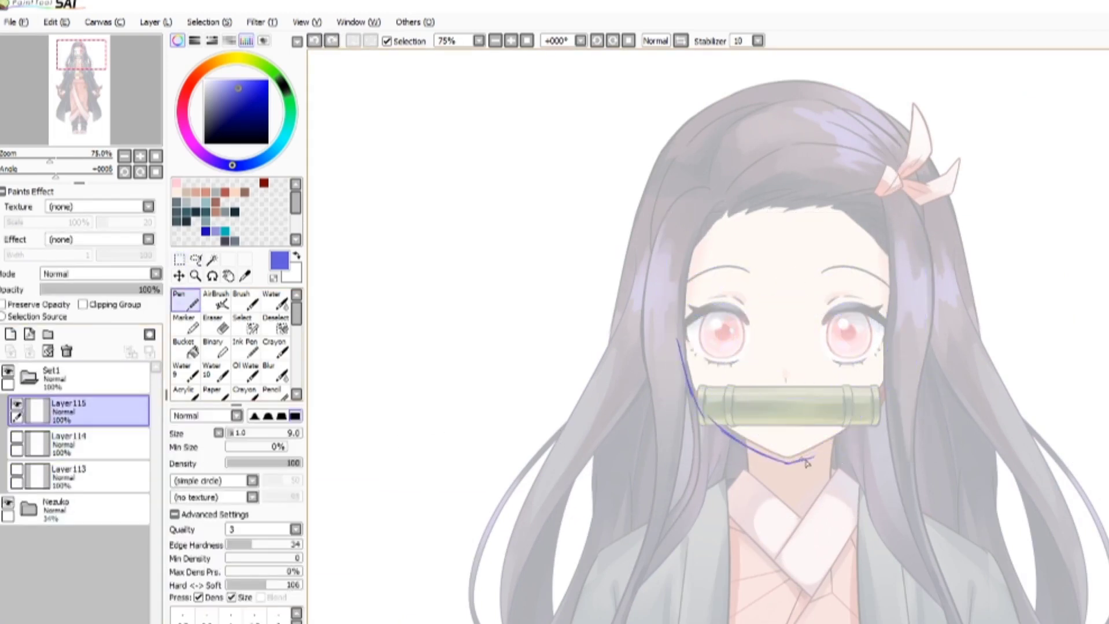
{"action": "left_click_drag", "start_coordinate": [800, 460], "coordinate": [859, 432]}
{"action": "left_click_drag", "start_coordinate": [845, 436], "coordinate": [887, 405]}
{"action": "left_click_drag", "start_coordinate": [897, 333], "coordinate": [875, 411]}
{"action": "left_click_drag", "start_coordinate": [904, 328], "coordinate": [875, 418]}
Add the nose, bamboo muzzle, one eye and its eyebrow to the downward-looking guide sketch.
{"action": "scroll", "coordinate": [786, 403], "scroll_direction": "up", "scroll_amount": 2}
{"action": "left_click_drag", "start_coordinate": [781, 397], "coordinate": [782, 408]}
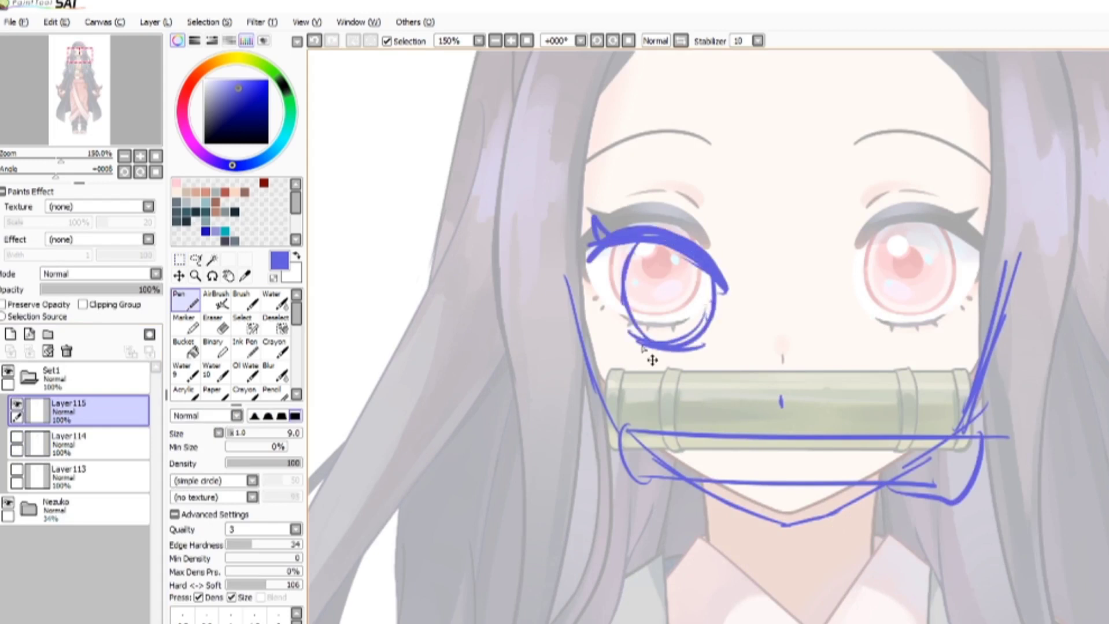
{"action": "left_click_drag", "start_coordinate": [720, 168], "coordinate": [590, 153]}
Copy the sketched eye and eyebrow, flip the copy horizontally, and place it over the opposite eye.
{"action": "left_click", "coordinate": [179, 260]}
{"action": "left_click_drag", "start_coordinate": [747, 95], "coordinate": [439, 396]}
{"action": "key", "text": "ctrl+v"}
{"action": "left_click", "coordinate": [236, 573]}
{"action": "left_click_drag", "start_coordinate": [622, 252], "coordinate": [911, 243]}
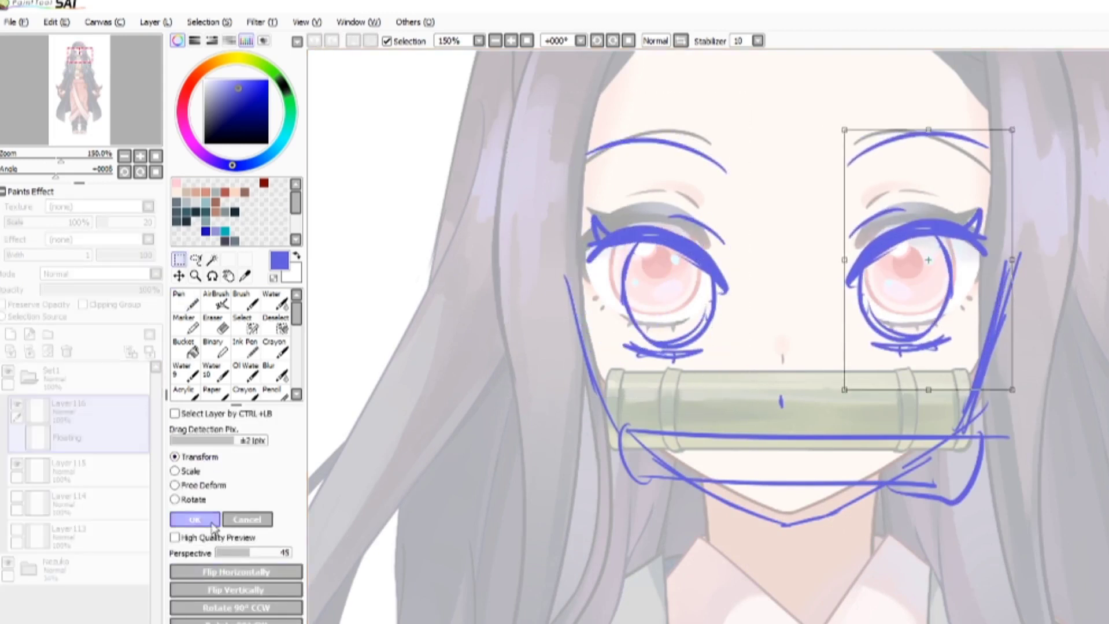
{"action": "left_click", "coordinate": [208, 520]}
Hide the downward-looking sketch and draw the upward-looking jaw outline on a new layer.
{"action": "scroll", "coordinate": [654, 421], "scroll_direction": "down", "scroll_amount": 2}
{"action": "left_click", "coordinate": [17, 405]}
{"action": "left_click", "coordinate": [10, 335]}
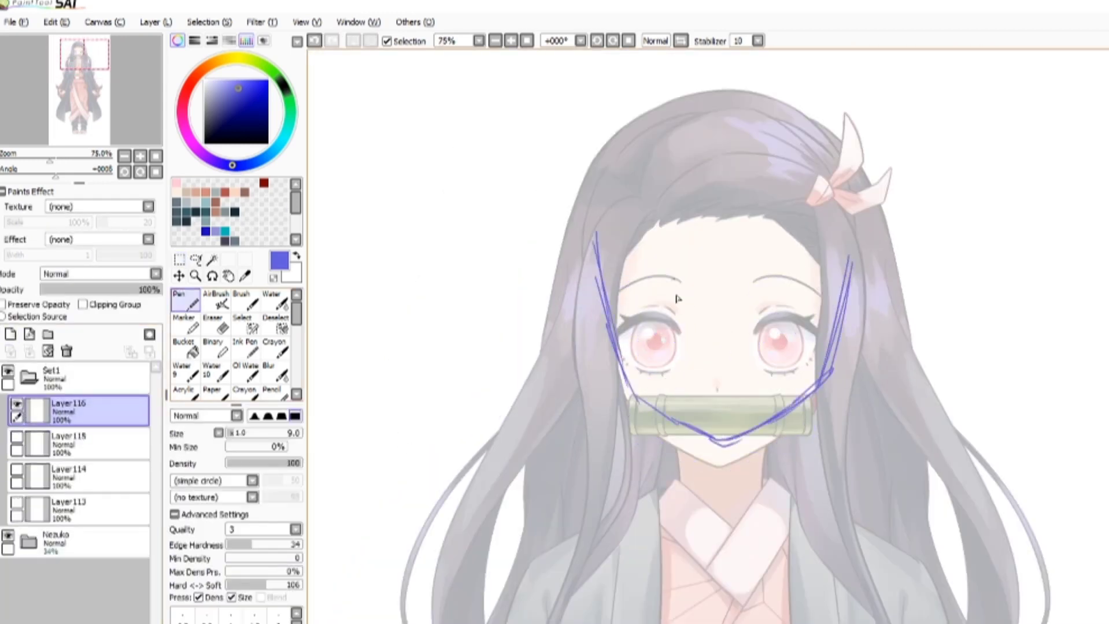
Lasso and copy the sketched eye of the upward-looking face, flip it horizontally, and move it to the opposite side.
{"action": "left_click", "coordinate": [196, 261]}
{"action": "mouse_move", "coordinate": [684, 254]}
{"action": "left_mouse_down"}
{"action": "mouse_move", "coordinate": [603, 261]}
{"action": "mouse_move", "coordinate": [688, 233]}
{"action": "left_mouse_up"}
{"action": "key", "text": "ctrl+v"}
{"action": "left_click", "coordinate": [180, 260]}
{"action": "left_click", "coordinate": [200, 457]}
{"action": "left_click", "coordinate": [235, 573]}
{"action": "left_click_drag", "start_coordinate": [619, 300], "coordinate": [772, 298]}
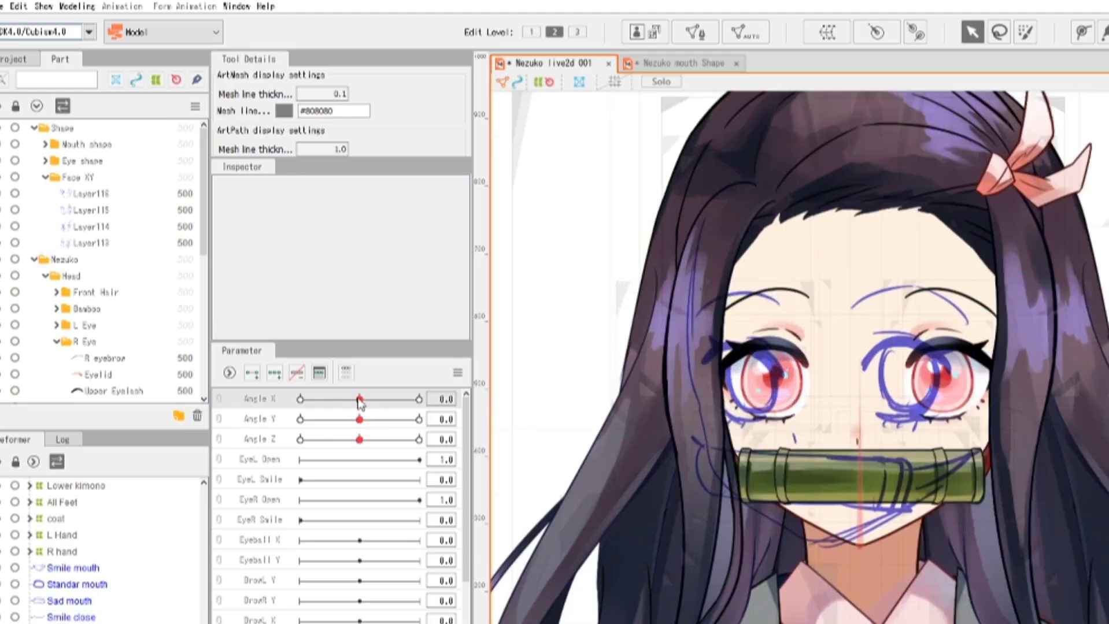
In Live2D Cubism Editor, set Angle X to -30 and adjust the R Eye deformer to the guide sketch.
{"action": "left_click_drag", "start_coordinate": [359, 398], "coordinate": [289, 408]}
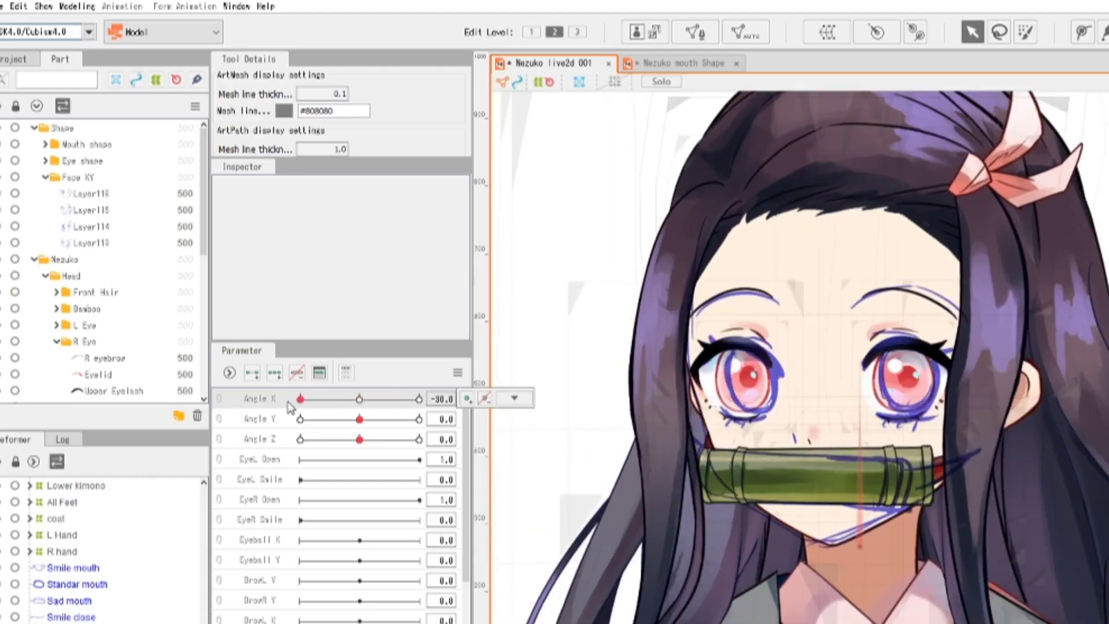
{"action": "scroll", "coordinate": [746, 382], "scroll_direction": "up", "scroll_amount": 3}
{"action": "left_click", "coordinate": [757, 399]}
{"action": "scroll", "coordinate": [730, 388], "scroll_direction": "up", "scroll_amount": 2}
{"action": "left_click_drag", "start_coordinate": [722, 386], "coordinate": [735, 388]}
{"action": "scroll", "coordinate": [740, 393], "scroll_direction": "down", "scroll_amount": 2}
Set Angle X to 30, switch the visible guide between Layer114 and Layer113, and check the L Eye deformer against it.
{"action": "mouse_move", "coordinate": [359, 400]}
{"action": "left_mouse_down"}
{"action": "mouse_move", "coordinate": [298, 402]}
{"action": "mouse_move", "coordinate": [422, 403]}
{"action": "left_mouse_up"}
{"action": "scroll", "coordinate": [124, 260], "scroll_direction": "up", "scroll_amount": 3}
{"action": "left_click", "coordinate": [3, 227]}
{"action": "left_click", "coordinate": [2, 243]}
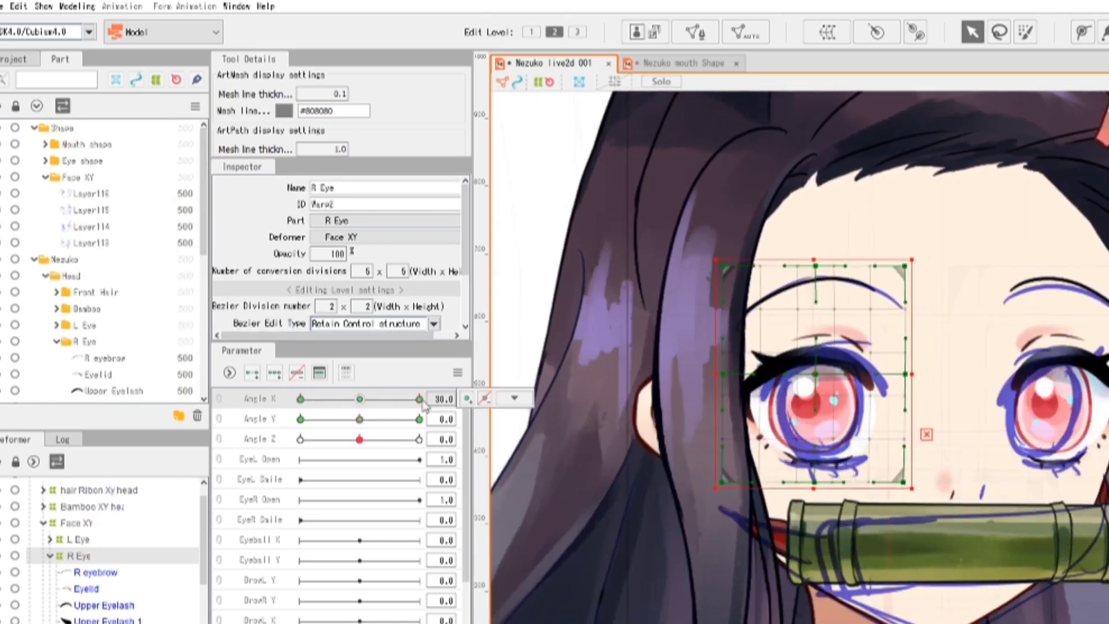
{"action": "left_click", "coordinate": [983, 373]}
{"action": "scroll", "coordinate": [983, 372], "scroll_direction": "down", "scroll_amount": 2}
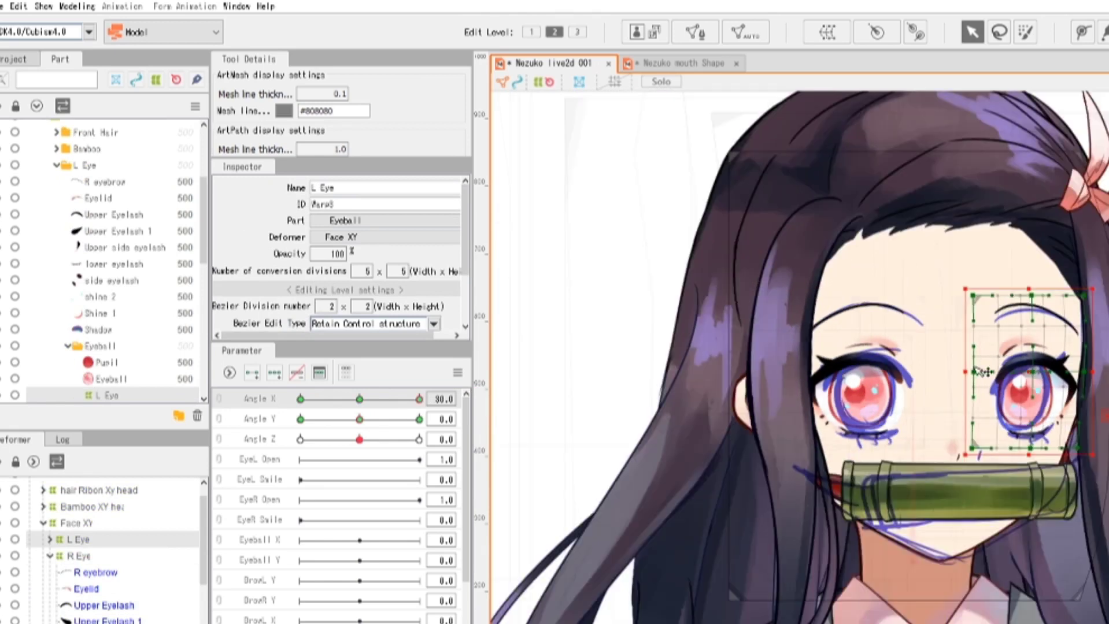
Preview the head turn along Angle X, toggle the Layer113 guide's visibility, and deselect the deformer.
{"action": "mouse_move", "coordinate": [420, 399]}
{"action": "left_mouse_down"}
{"action": "mouse_move", "coordinate": [359, 399]}
{"action": "mouse_move", "coordinate": [427, 400]}
{"action": "left_mouse_up"}
{"action": "scroll", "coordinate": [116, 260], "scroll_direction": "up", "scroll_amount": 3}
{"action": "left_click", "coordinate": [2, 243]}
{"action": "scroll", "coordinate": [797, 289], "scroll_direction": "down", "scroll_amount": 2}
{"action": "left_click", "coordinate": [584, 278]}
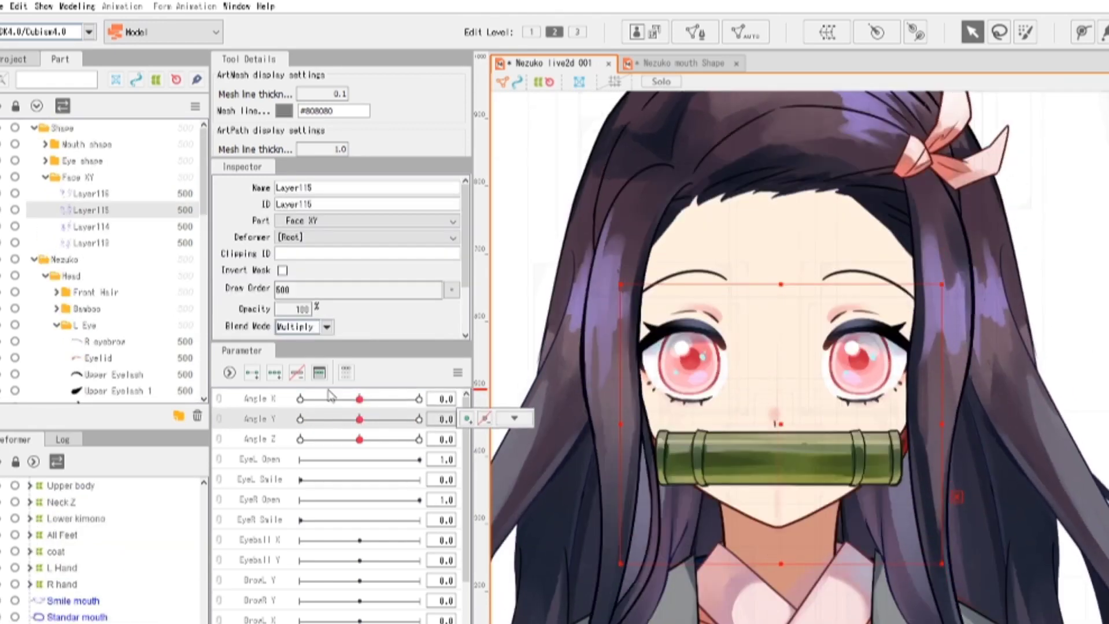
Check the Angle Y head tilt by toggling the Layer115 and Layer116 guide sketches.
{"action": "mouse_move", "coordinate": [359, 420]}
{"action": "left_mouse_down"}
{"action": "mouse_move", "coordinate": [283, 443]}
{"action": "mouse_move", "coordinate": [415, 409]}
{"action": "mouse_move", "coordinate": [359, 420]}
{"action": "left_mouse_up"}
{"action": "left_click", "coordinate": [1, 210]}
{"action": "left_click", "coordinate": [2, 193]}
{"action": "left_click", "coordinate": [1, 194]}
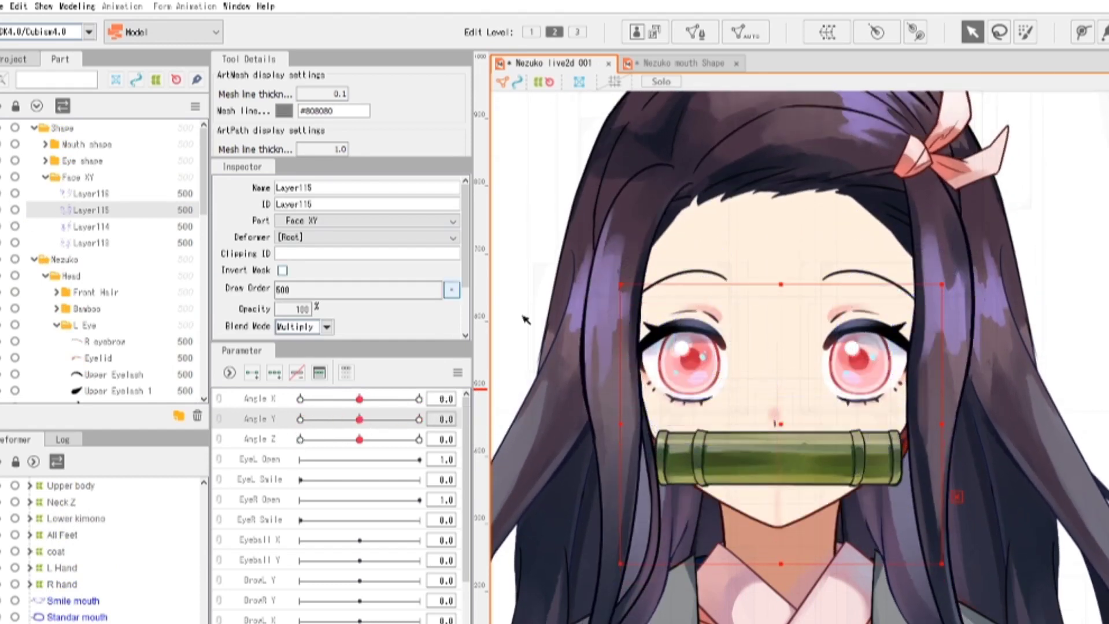
{"action": "scroll", "coordinate": [741, 342], "scroll_direction": "down", "scroll_amount": 2}
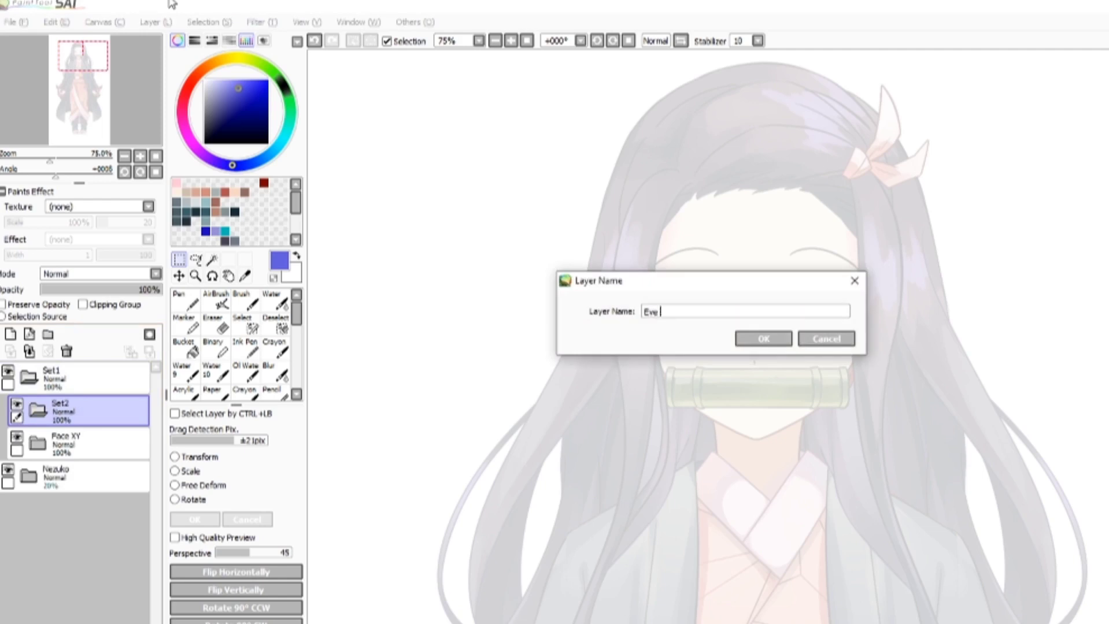
In PaintTool SAI, name the new layer folder Eye shape and choose the Pen for sketching.
{"action": "key", "text": "Return"}
{"action": "left_click", "coordinate": [194, 298]}
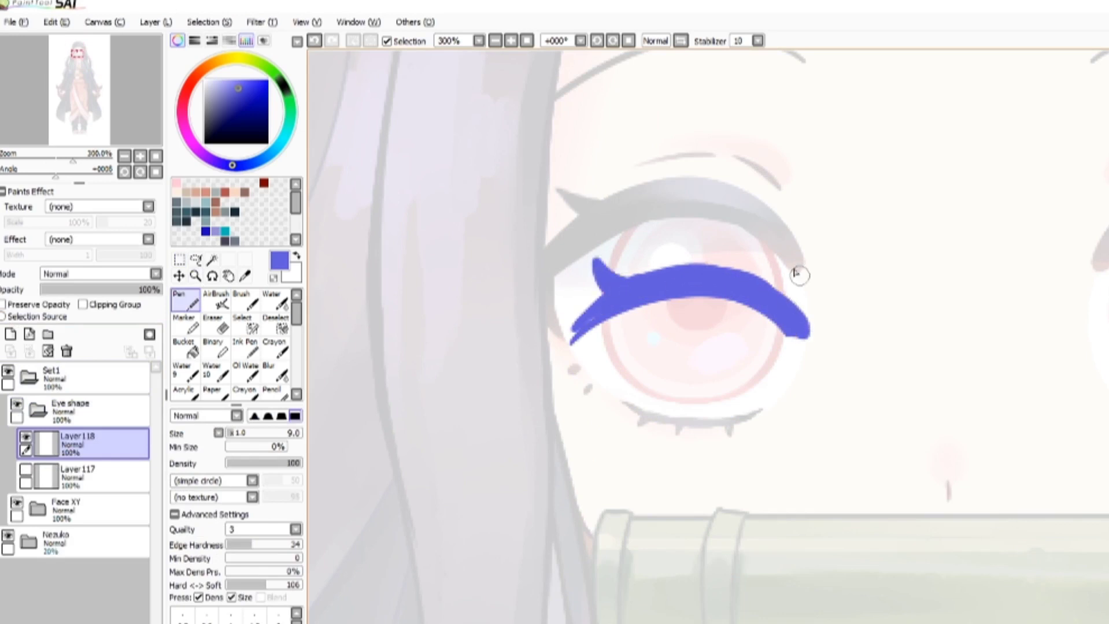
Finish the smiling-eye sketch on Layer118 and place a horizontally flipped copy over the other eye.
{"action": "left_click_drag", "start_coordinate": [799, 276], "coordinate": [740, 245]}
{"action": "left_click_drag", "start_coordinate": [730, 245], "coordinate": [681, 248]}
{"action": "scroll", "coordinate": [673, 272], "scroll_direction": "down", "scroll_amount": 1}
{"action": "left_click", "coordinate": [179, 259]}
{"action": "left_click_drag", "start_coordinate": [442, 253], "coordinate": [664, 418]}
{"action": "key", "text": "ctrl+c"}
{"action": "key", "text": "ctrl+v"}
{"action": "left_click", "coordinate": [236, 572]}
{"action": "left_click_drag", "start_coordinate": [561, 318], "coordinate": [916, 312]}
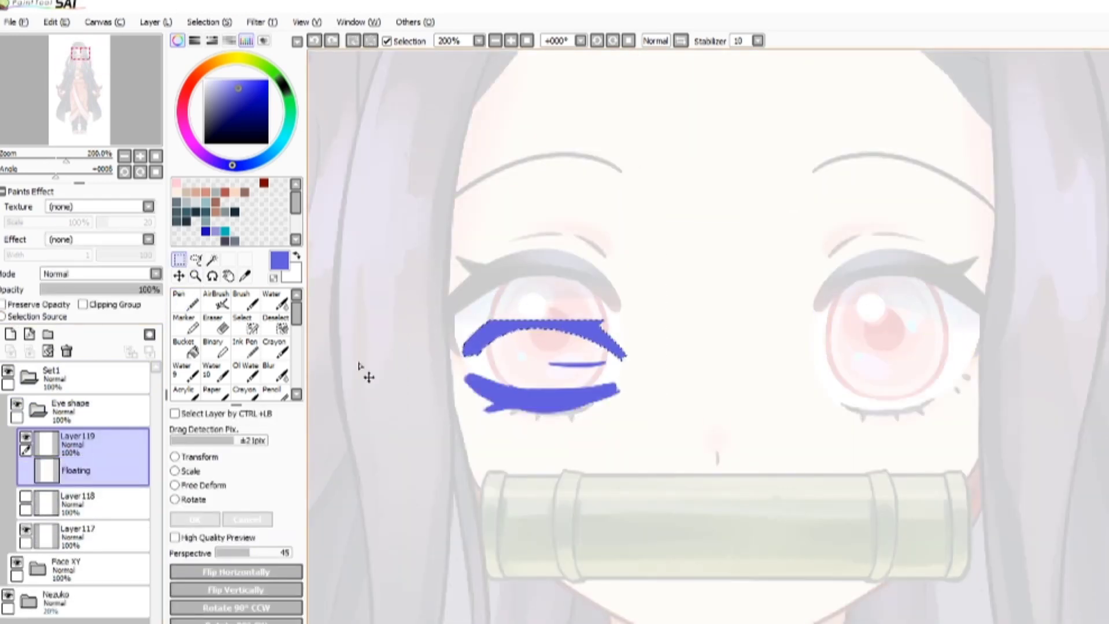
Undo the mistaken paste, place a horizontally flipped copy of the closed-eye sketch over the other eye and merge it into Layer117.
{"action": "key", "text": "ctrl+z"}
{"action": "key", "text": "ctrl+z"}
{"action": "key", "text": "ctrl+c"}
{"action": "key", "text": "ctrl+v"}
{"action": "left_click", "coordinate": [236, 572]}
{"action": "left_click_drag", "start_coordinate": [539, 399], "coordinate": [896, 399]}
{"action": "key", "text": "ctrl+d"}
{"action": "scroll", "coordinate": [656, 317], "scroll_direction": "down", "scroll_amount": 5}
{"action": "scroll", "coordinate": [655, 316], "scroll_direction": "up", "scroll_amount": 3}
{"action": "key", "text": "ctrl+e"}
Rename Layer117 as Eye closed and Layer118 as Eye smile, switching the smile guide's visibility.
{"action": "double_click", "coordinate": [94, 481]}
{"action": "type", "text": "Eye closed"}
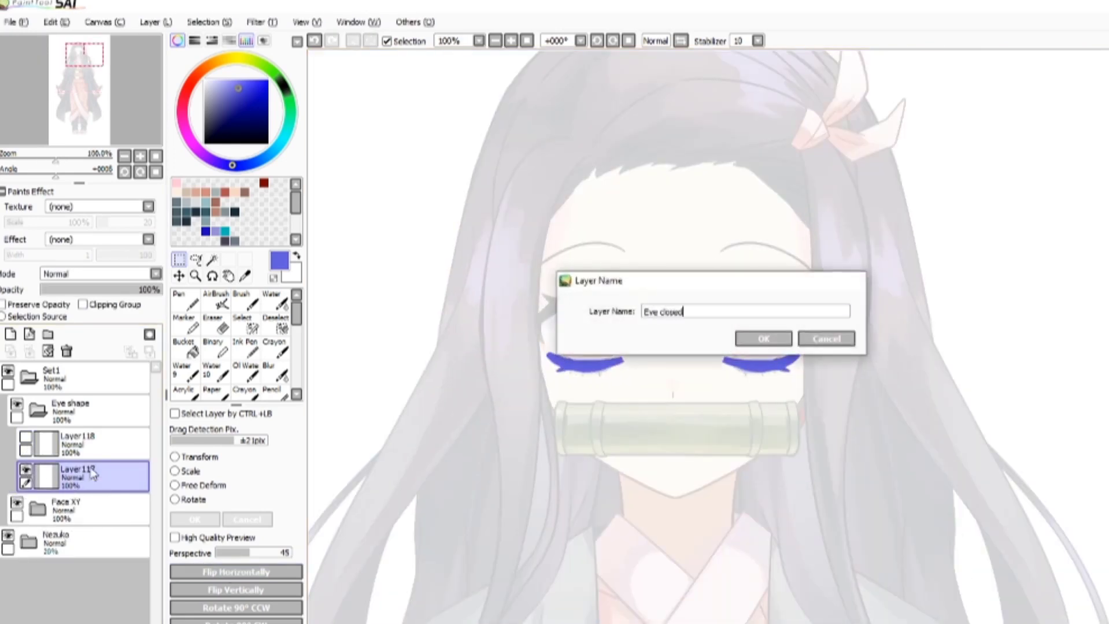
{"action": "key", "text": "Return"}
{"action": "left_click", "coordinate": [26, 437]}
{"action": "double_click", "coordinate": [86, 445]}
{"action": "type", "text": "Eye smile"}
{"action": "key", "text": "Return"}
Collapse the Eye shape folder and add a new layer folder named Mouth shape.
{"action": "left_click", "coordinate": [37, 410]}
{"action": "left_click", "coordinate": [48, 334]}
{"action": "double_click", "coordinate": [70, 409]}
{"action": "type", "text": "Mouth shape"}
{"action": "key", "text": "Return"}
Sketch a wide open smiling mouth with fangs over the bamboo muzzle on a new layer with the Pen.
{"action": "left_click", "coordinate": [186, 300]}
{"action": "left_click", "coordinate": [10, 334]}
{"action": "scroll", "coordinate": [658, 409], "scroll_direction": "up", "scroll_amount": 3}
{"action": "left_click_drag", "start_coordinate": [634, 447], "coordinate": [697, 444]}
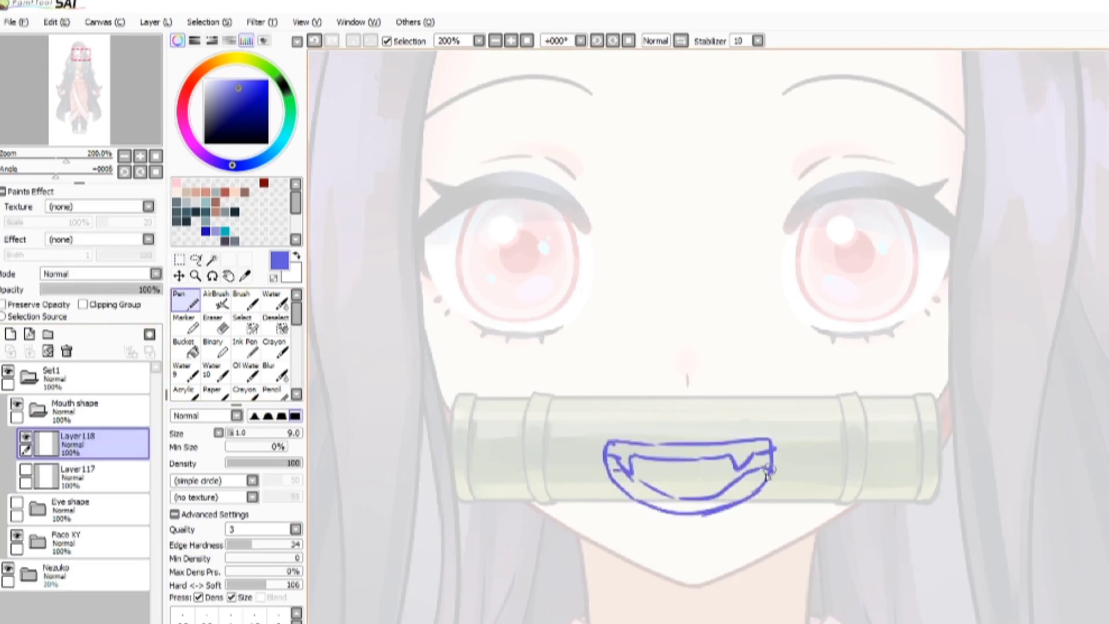
{"action": "scroll", "coordinate": [688, 509], "scroll_direction": "up", "scroll_amount": 2}
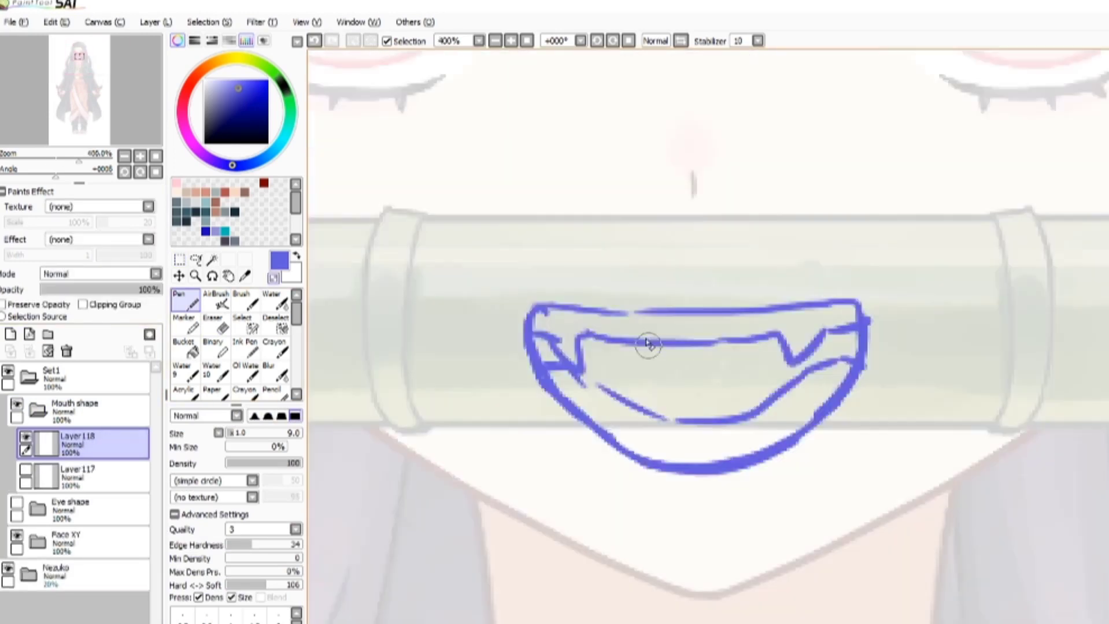
{"action": "scroll", "coordinate": [650, 370], "scroll_direction": "down", "scroll_amount": 4}
{"action": "scroll", "coordinate": [556, 361], "scroll_direction": "up", "scroll_amount": 1}
Hide the fanged mouth, add a layer above Layer117, hide Layer117 and sketch a lopsided rounded open mouth.
{"action": "left_click", "coordinate": [26, 437]}
{"action": "left_click", "coordinate": [25, 470]}
{"action": "left_click", "coordinate": [87, 479]}
{"action": "left_click", "coordinate": [10, 334]}
{"action": "left_click", "coordinate": [26, 503]}
{"action": "scroll", "coordinate": [693, 373], "scroll_direction": "up", "scroll_amount": 2}
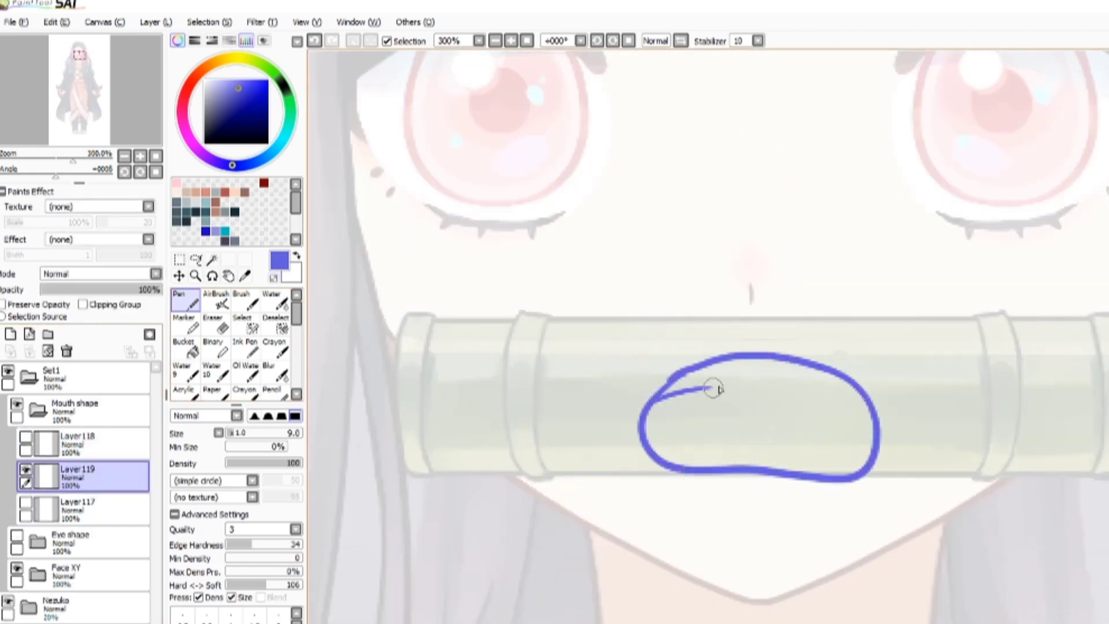
{"action": "mouse_move", "coordinate": [677, 384]}
{"action": "left_mouse_down"}
{"action": "mouse_move", "coordinate": [829, 411]}
{"action": "mouse_move", "coordinate": [698, 433]}
{"action": "left_mouse_up"}
{"action": "scroll", "coordinate": [725, 384], "scroll_direction": "down", "scroll_amount": 1}
Sketch a small round mouth on a new layer with Layer119 hidden, and toggle the new sketch's visibility.
{"action": "left_click", "coordinate": [11, 334]}
{"action": "left_click", "coordinate": [26, 503]}
{"action": "scroll", "coordinate": [674, 384], "scroll_direction": "up", "scroll_amount": 1}
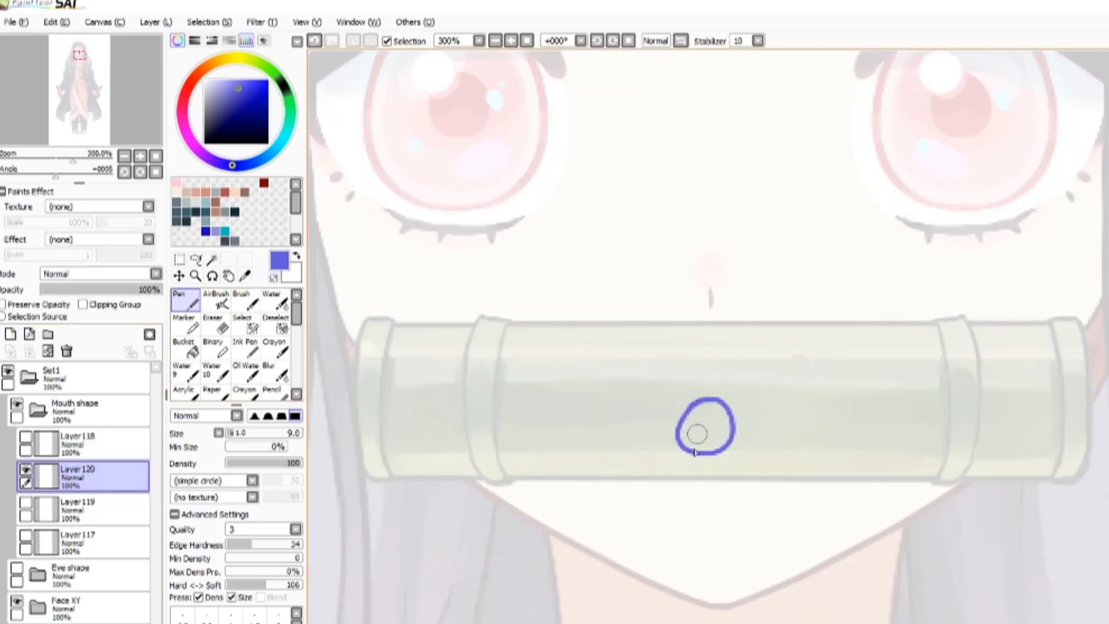
{"action": "scroll", "coordinate": [711, 371], "scroll_direction": "down", "scroll_amount": 5}
{"action": "scroll", "coordinate": [712, 373], "scroll_direction": "down", "scroll_amount": 1}
{"action": "left_click", "coordinate": [25, 470]}
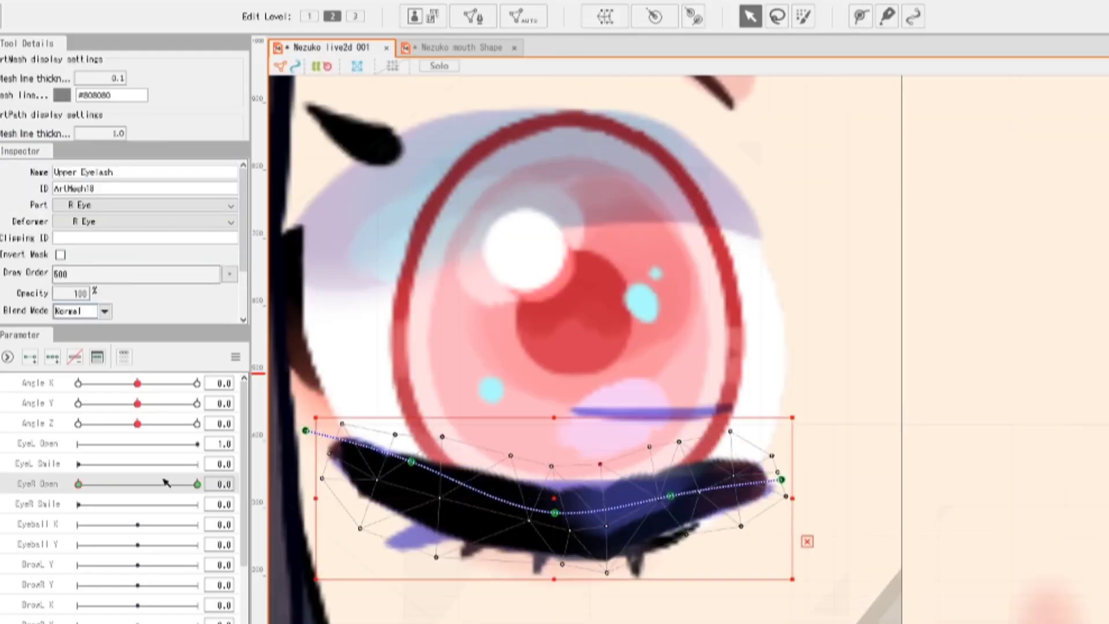
In Live2D Cubism Editor, bend the Upper Eyelash to the closed-eye guide at EyeR Open 0 and begin a deform path on the lower lash.
{"action": "left_click_drag", "start_coordinate": [555, 513], "coordinate": [555, 519]}
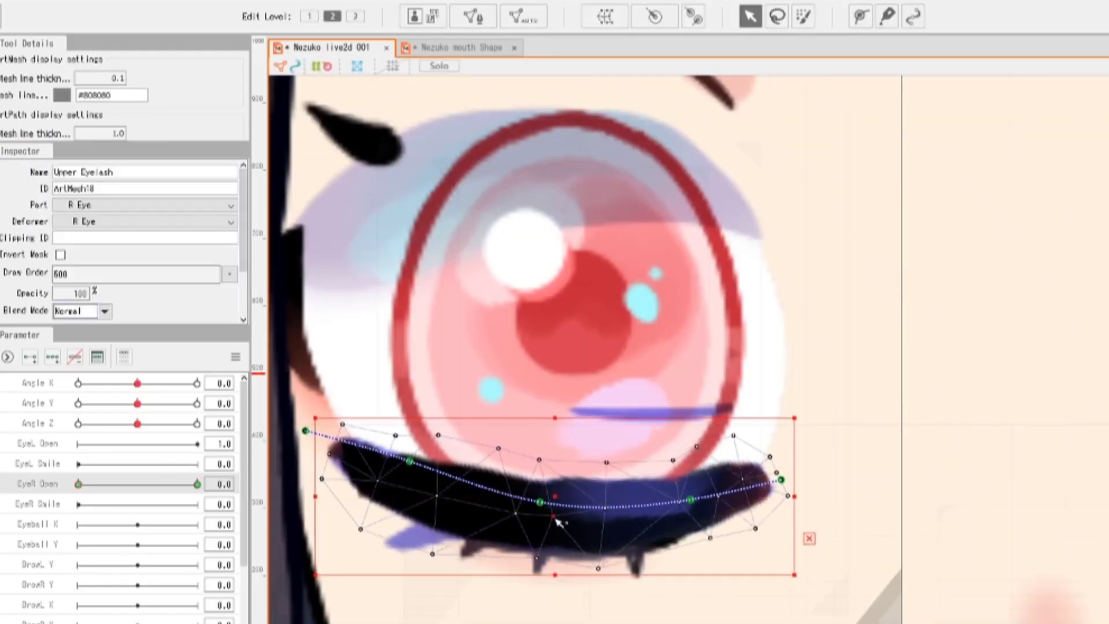
{"action": "scroll", "coordinate": [559, 520], "scroll_direction": "down", "scroll_amount": 5}
{"action": "left_click", "coordinate": [30, 358]}
{"action": "left_click", "coordinate": [860, 16]}
{"action": "left_click", "coordinate": [632, 557]}
{"action": "left_click", "coordinate": [750, 16]}
Set EyeR Smile to 0.8 and EyeR Open to 1.0.
{"action": "left_click_drag", "start_coordinate": [78, 505], "coordinate": [169, 505]}
{"action": "left_click_drag", "start_coordinate": [78, 485], "coordinate": [188, 485]}
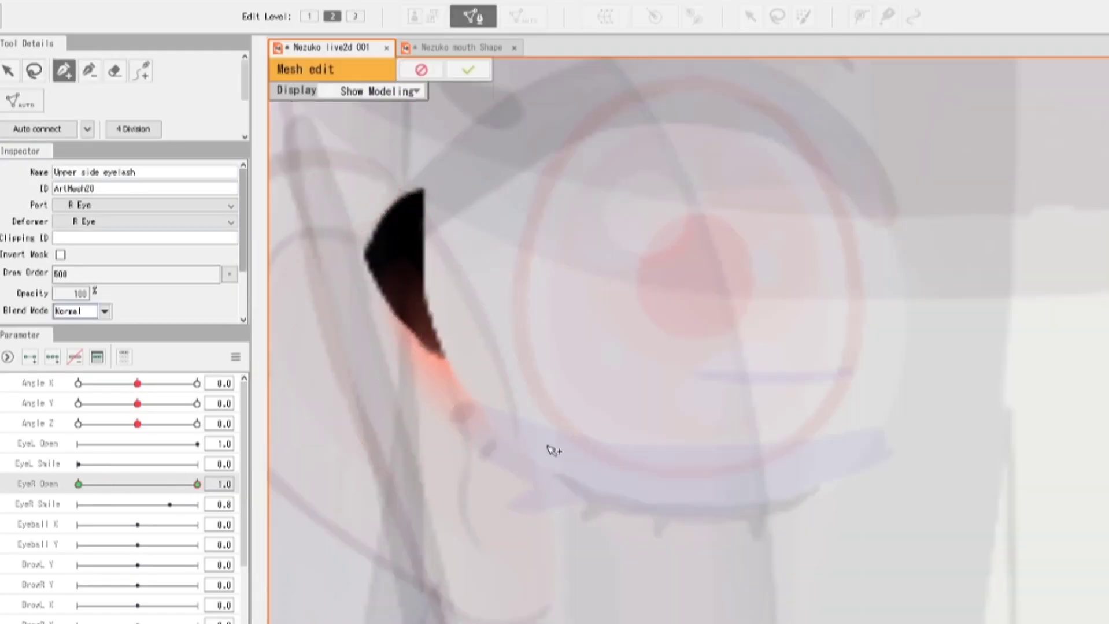